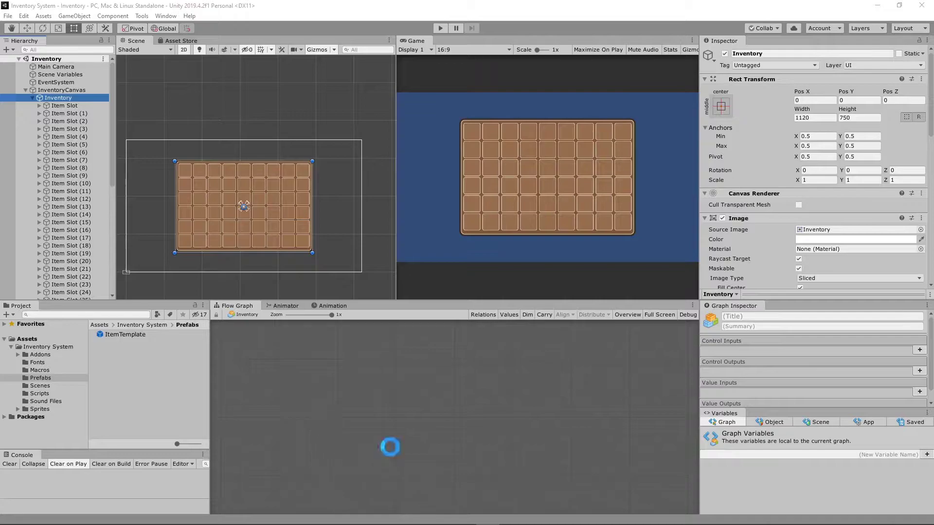
- Select each of the five Item Slots in the Hierarchy in turn
click(66, 105)
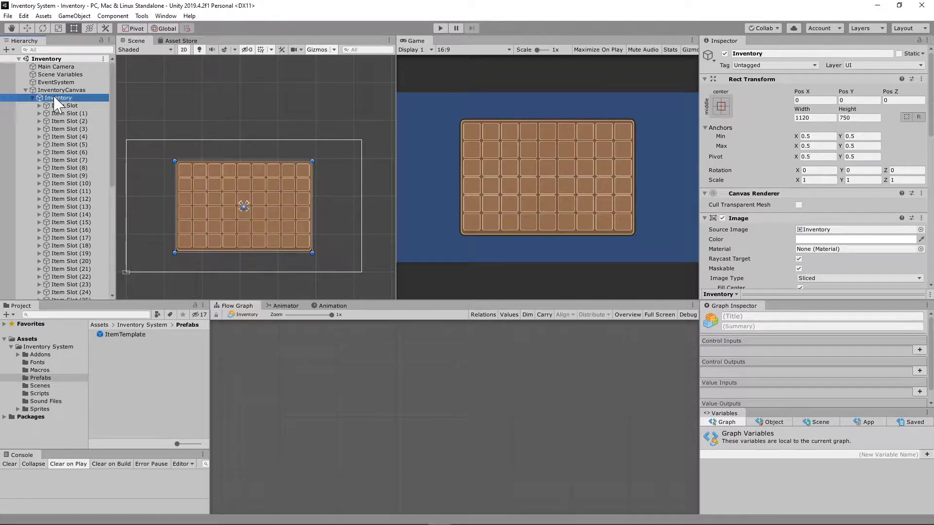
click(64, 115)
click(65, 122)
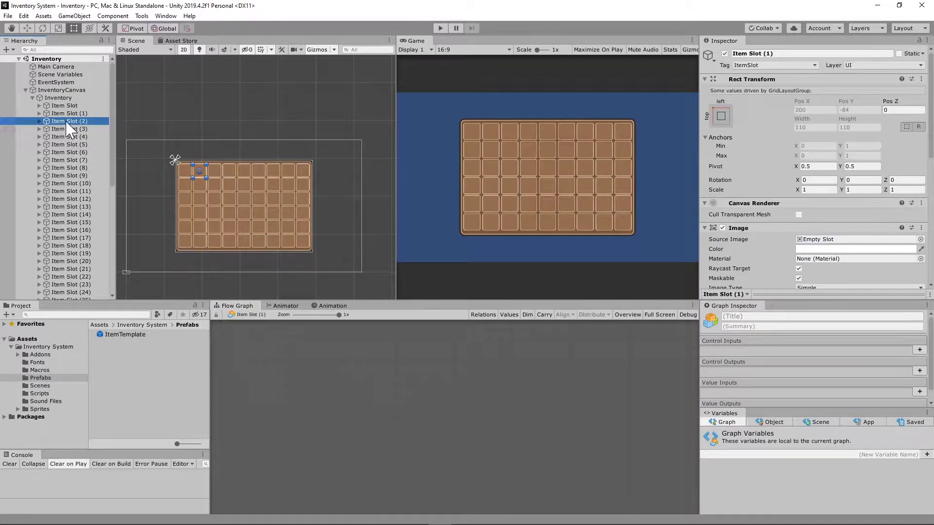
click(65, 129)
click(64, 136)
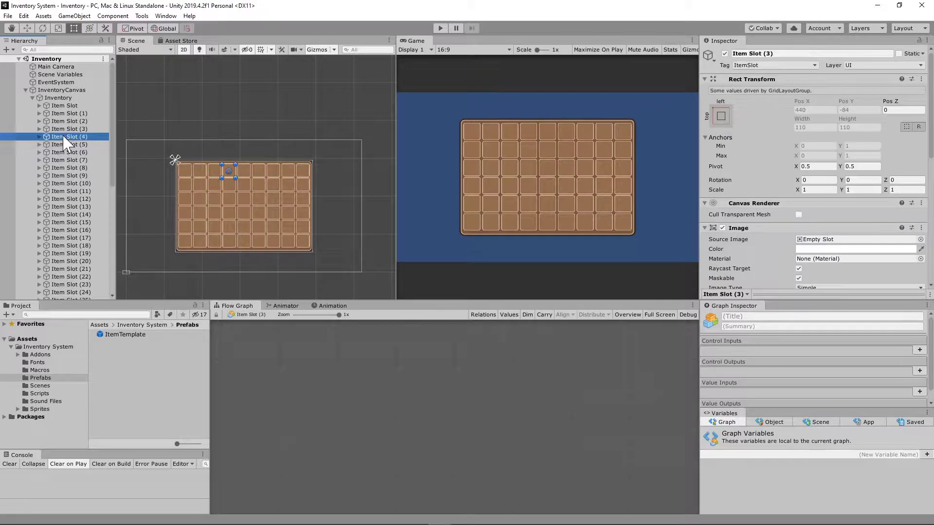
- Inspect the ItemTemplate prefab, scrolling its Inspector down to the Flow Machine
click(108, 337)
scroll(805, 180, down, 10)
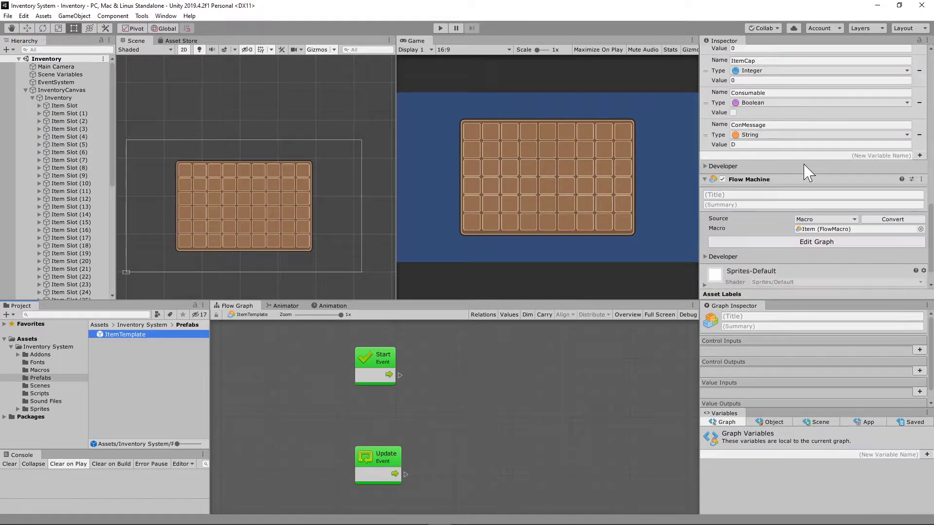
scroll(805, 173, down, 3)
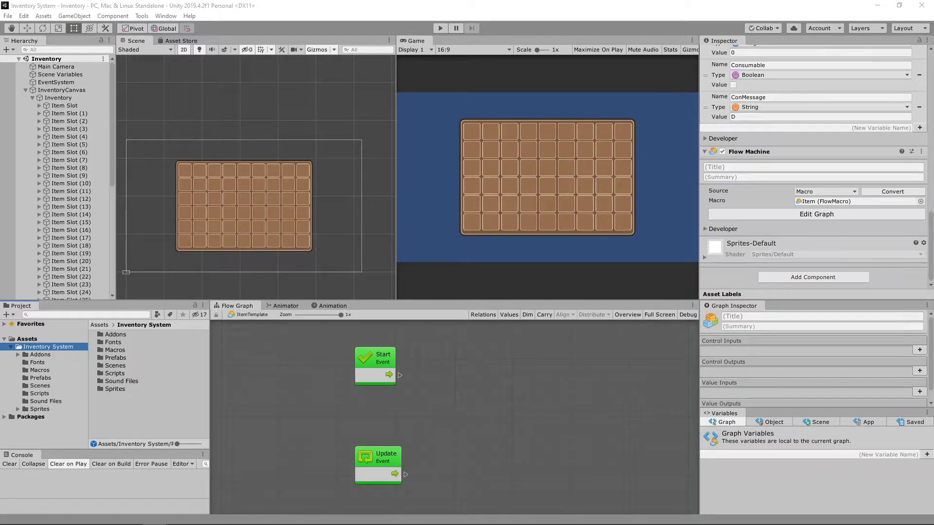
- Scroll the WordPress tutorial down to its Grid Layout Group and Inventory Slots section
key(alt+Tab)
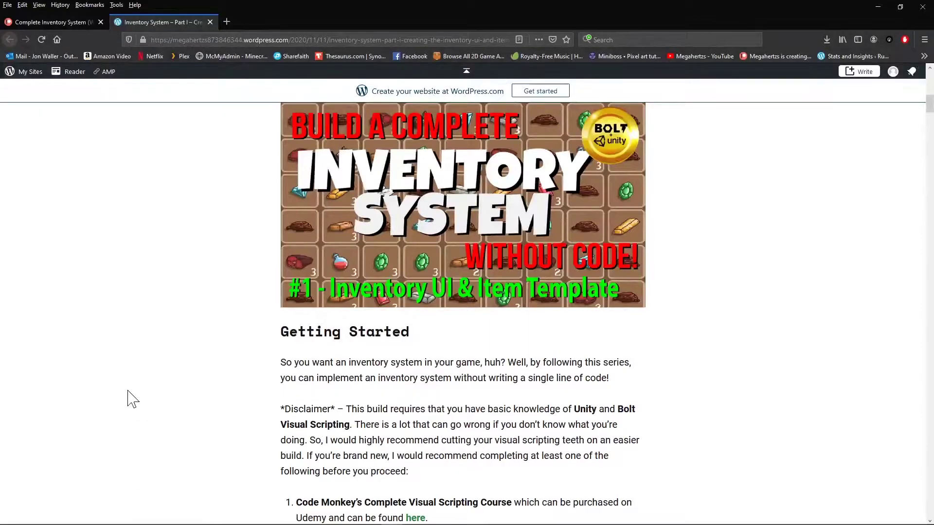
scroll(156, 359, down, 3)
scroll(167, 340, down, 10)
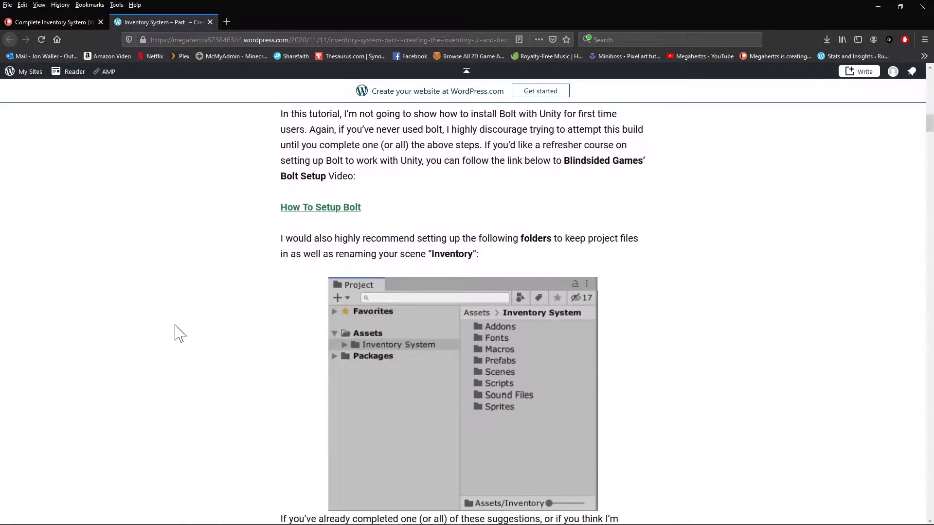
scroll(175, 333, down, 12)
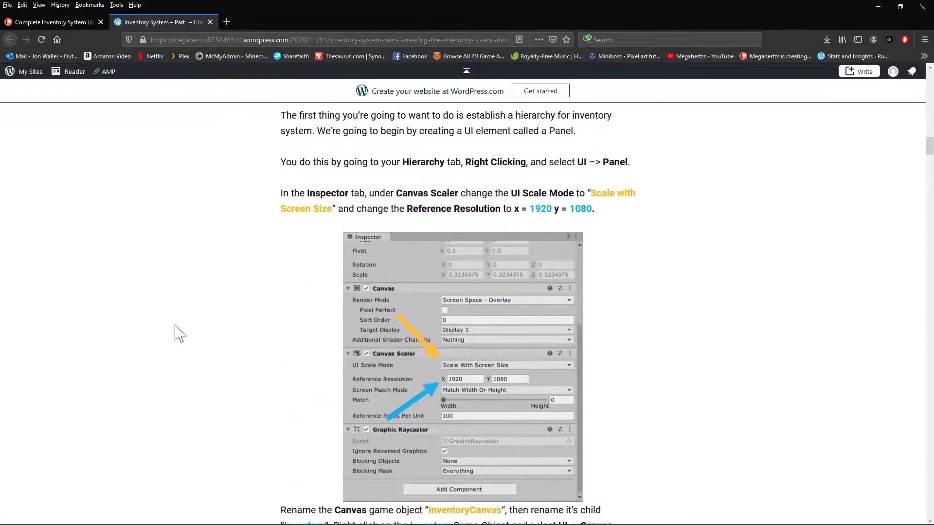
scroll(180, 333, down, 13)
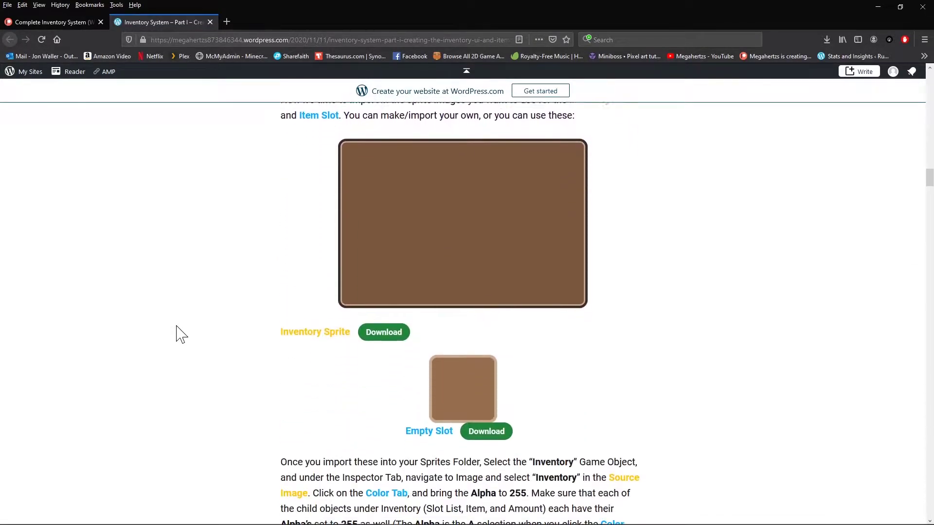
scroll(181, 335, down, 13)
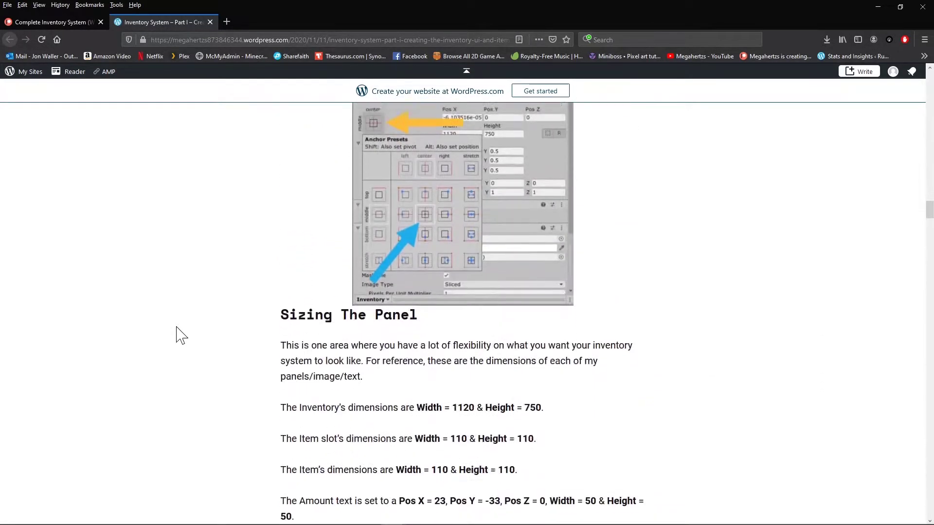
scroll(181, 336, down, 14)
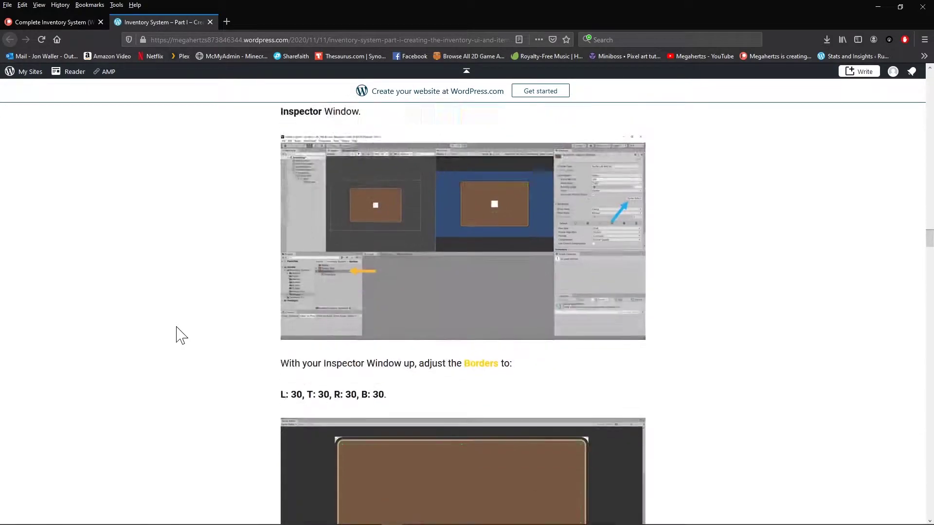
scroll(180, 334, down, 13)
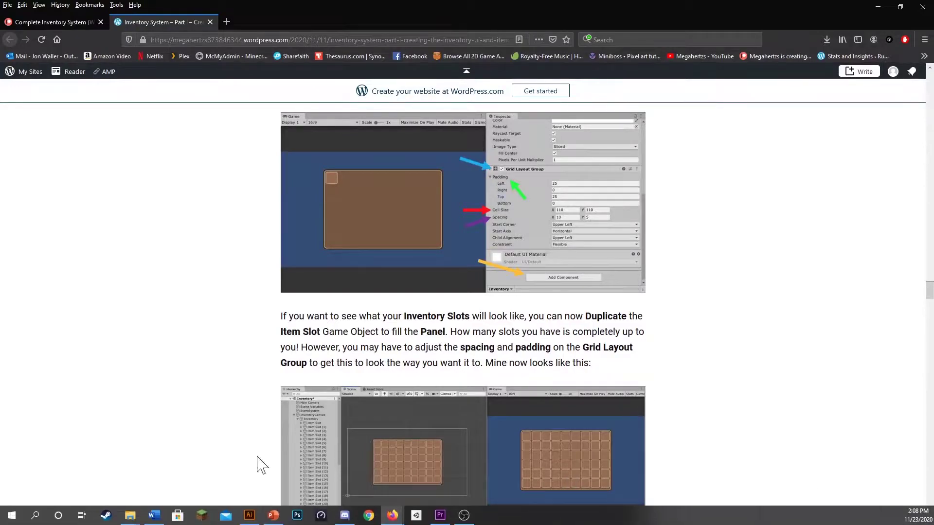
- Scroll the Patreon page to the $20 GigaByte tier and briefly highlight 'Downloadable Project Files'
click(58, 515)
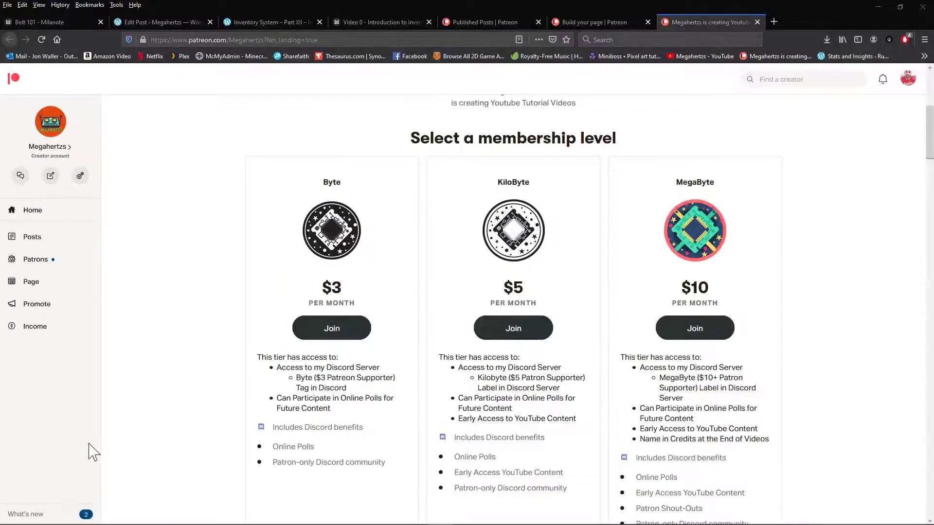
scroll(154, 427, down, 6)
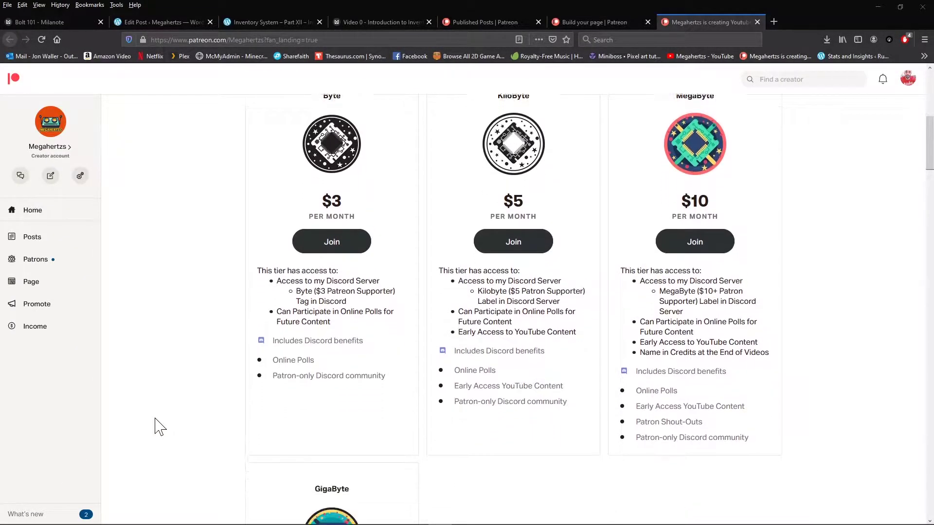
scroll(155, 427, down, 3)
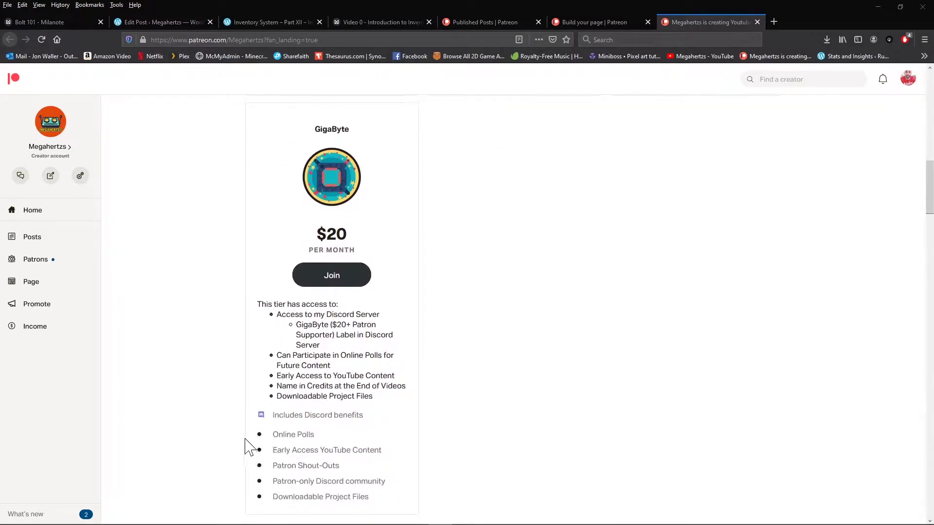
drag(272, 496, 379, 510)
click(378, 510)
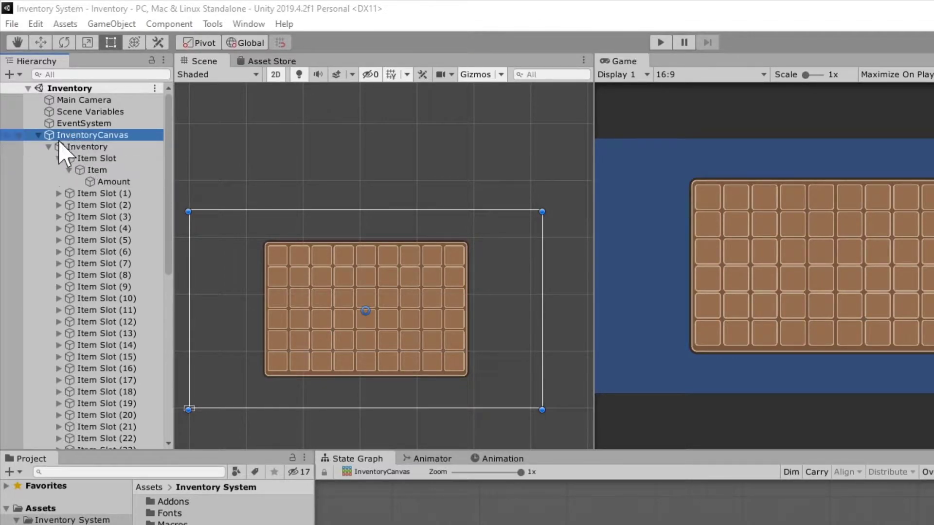
- Collapse Item Slot in the Hierarchy and scroll through the object list
click(59, 158)
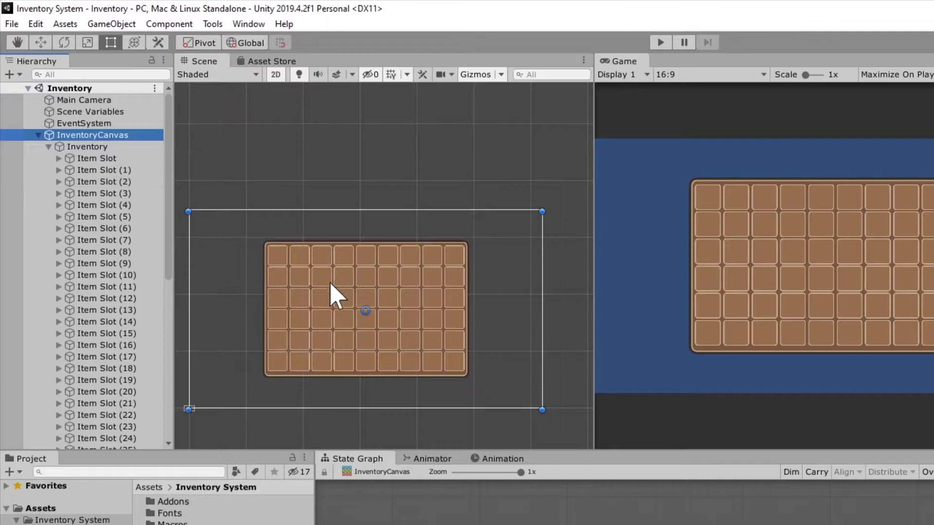
scroll(259, 348, down, 2)
scroll(125, 396, down, 5)
scroll(125, 386, down, 8)
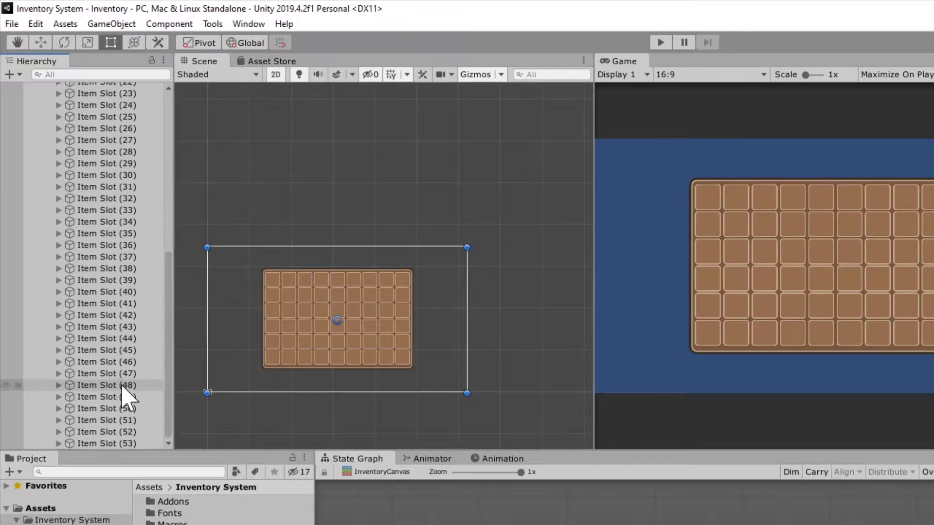
scroll(159, 375, up, 15)
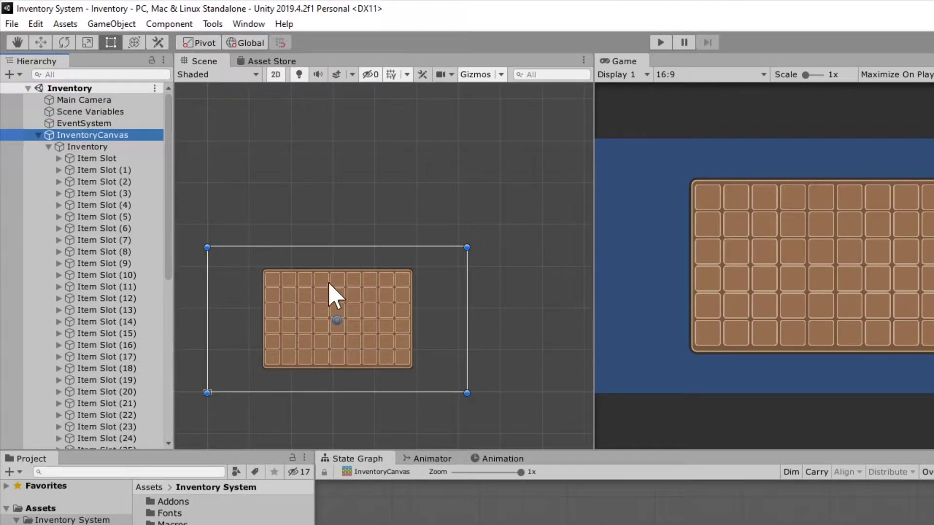
- Delete InventoryCanvas along with everything under it, keeping its name unchanged
click(78, 138)
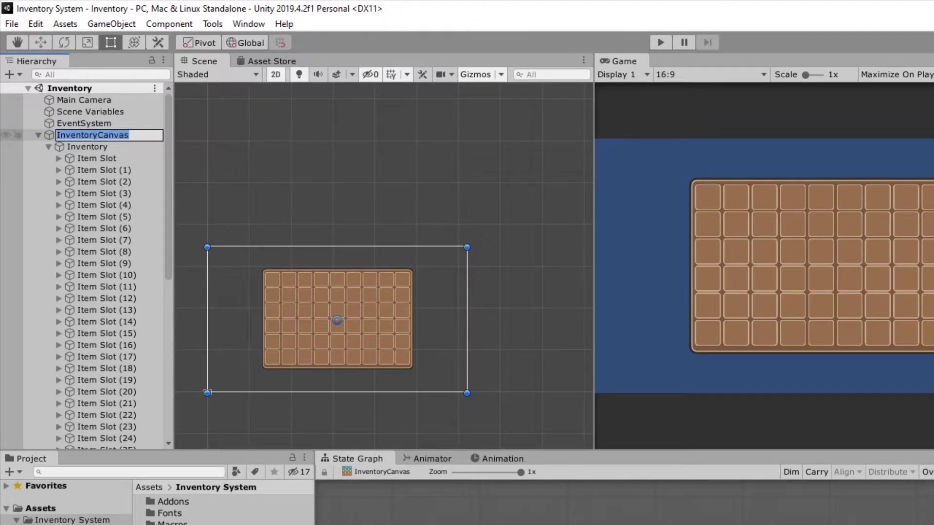
key(Return)
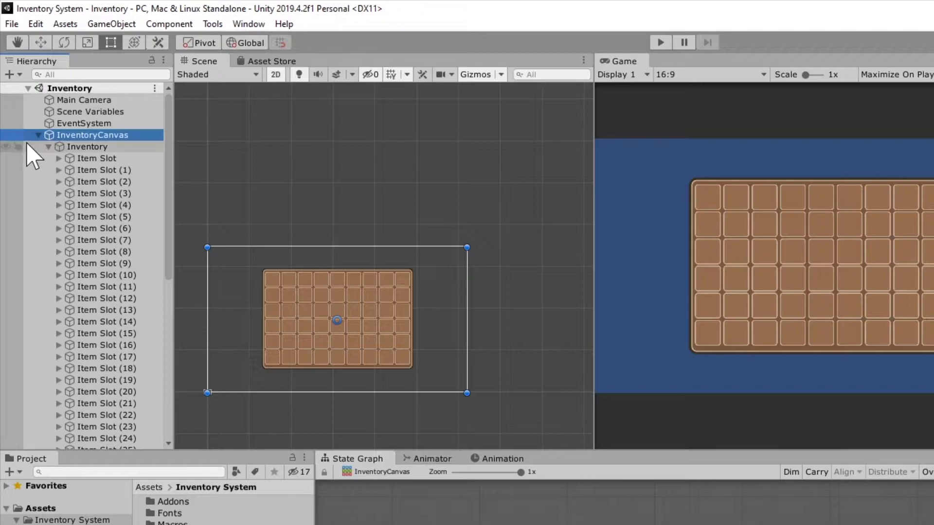
key(Delete)
- Create a new UI Canvas named 'Inventory Canvas'
right_click(71, 177)
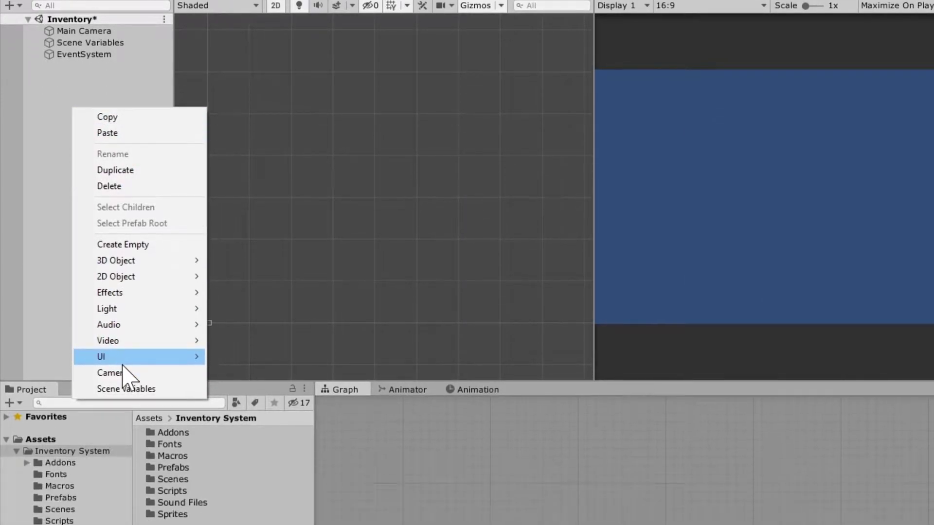
mouse_move(128, 427)
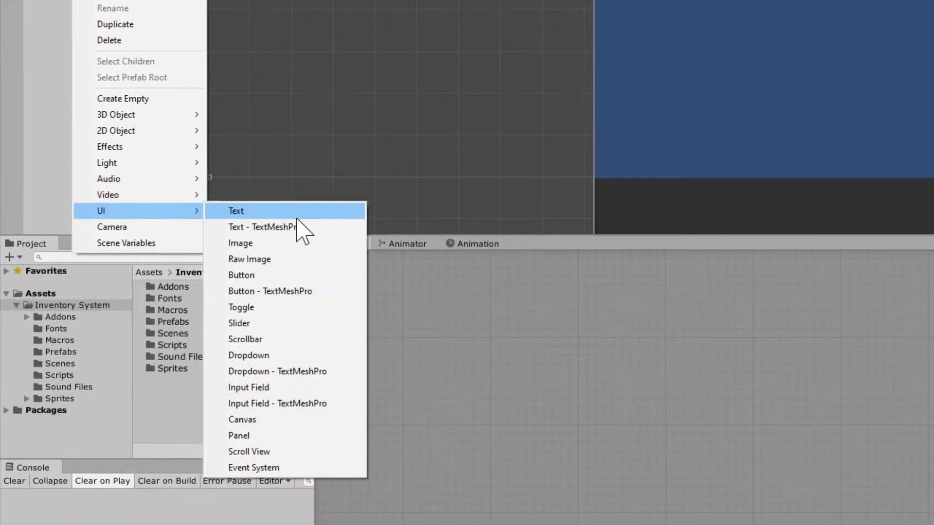
click(257, 421)
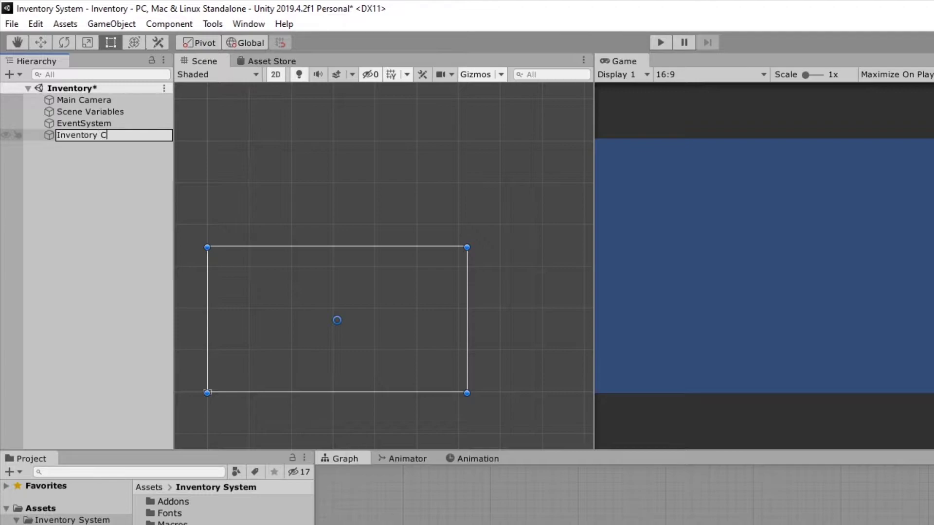
text(Inventory Canvas)
key(Return)
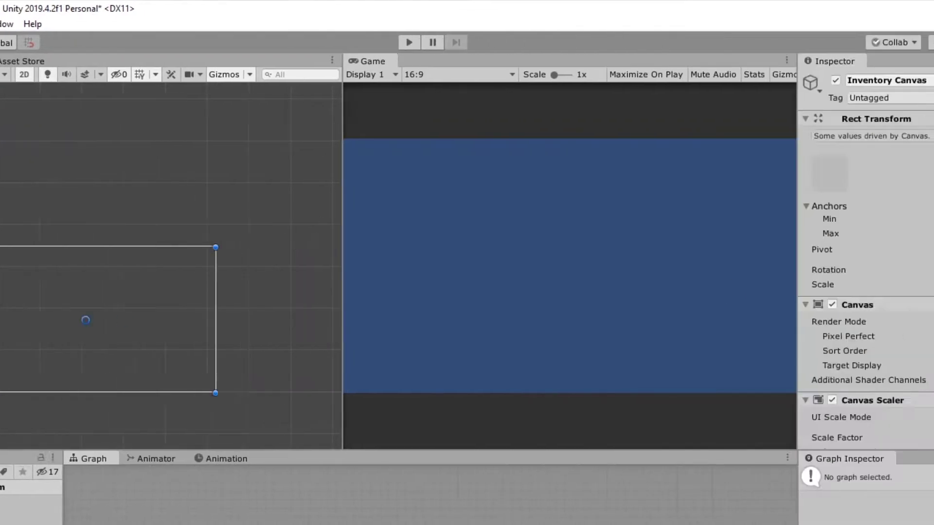
- Set the Canvas Scaler to Scale With Screen Size with a 1920 x 1080 reference resolution
scroll(727, 274, down, 5)
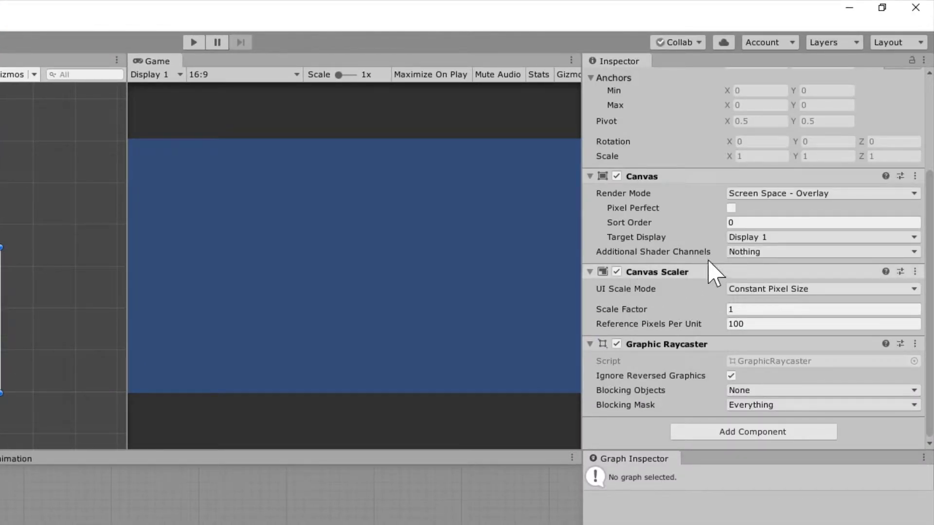
click(752, 291)
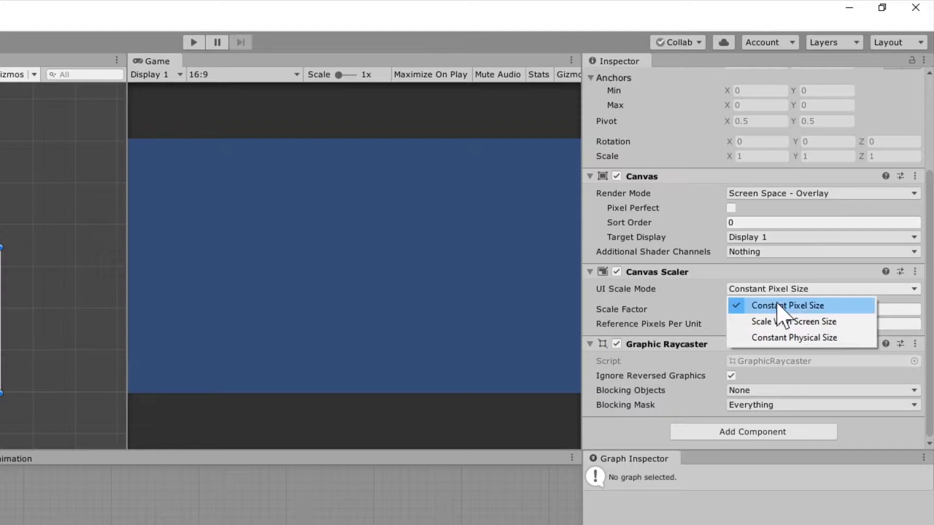
click(803, 321)
click(755, 309)
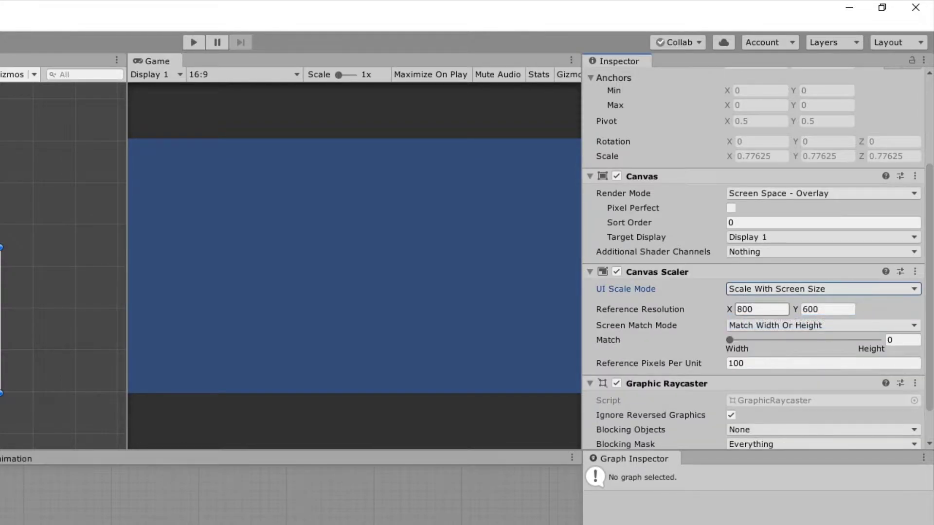
text(1920)
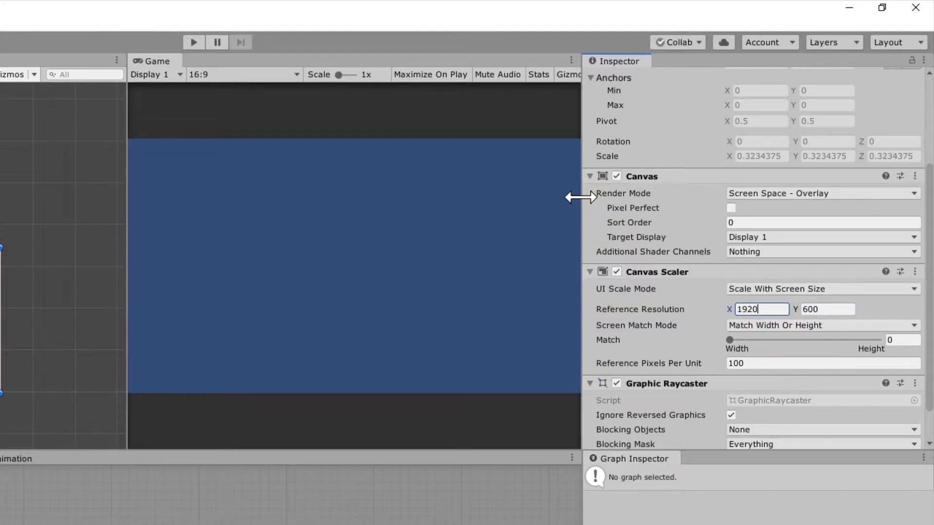
key(Tab)
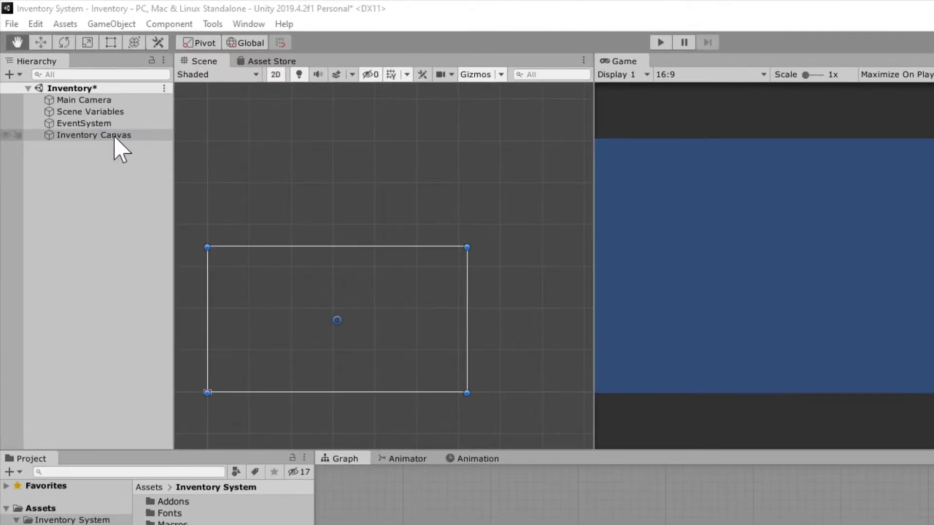
- Add a UI Panel under Inventory Canvas
right_click(78, 92)
mouse_move(116, 257)
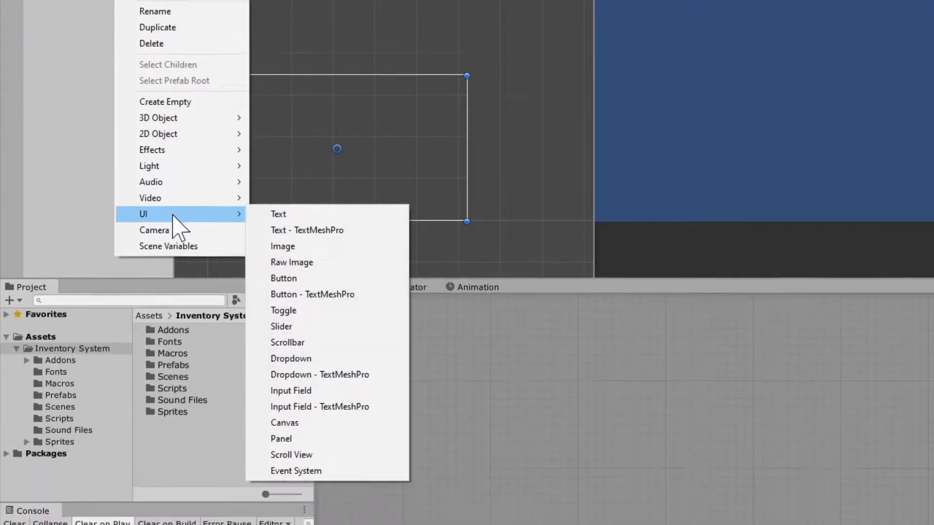
click(312, 439)
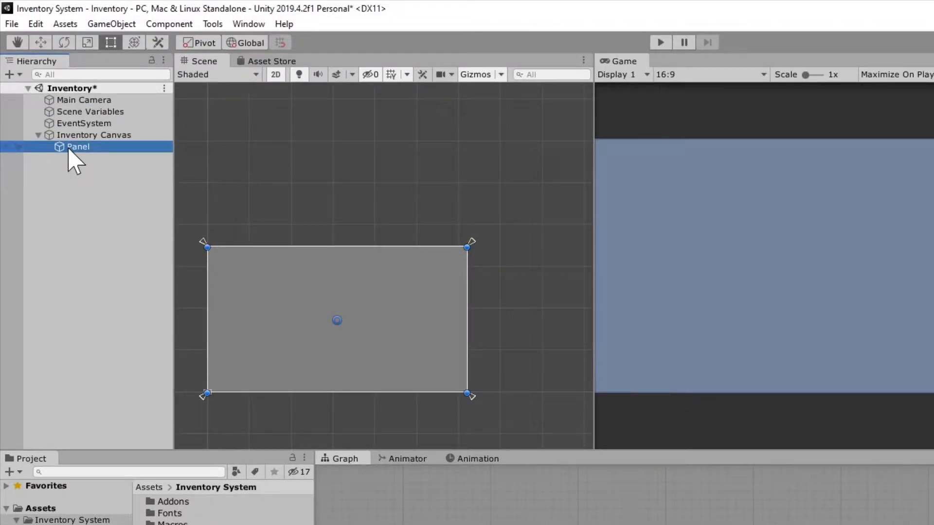
- Nest a second Panel inside the new Panel and start renaming the parent
right_click(68, 150)
mouse_move(162, 399)
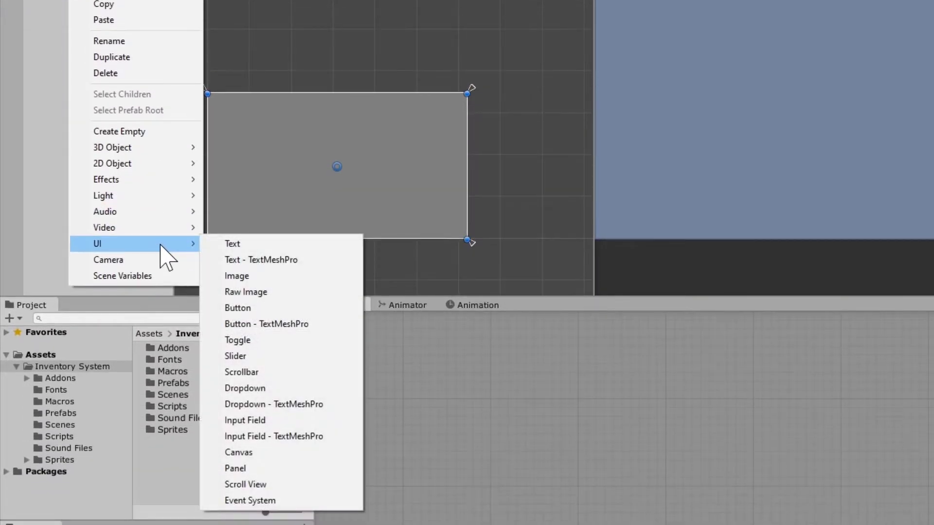
click(255, 471)
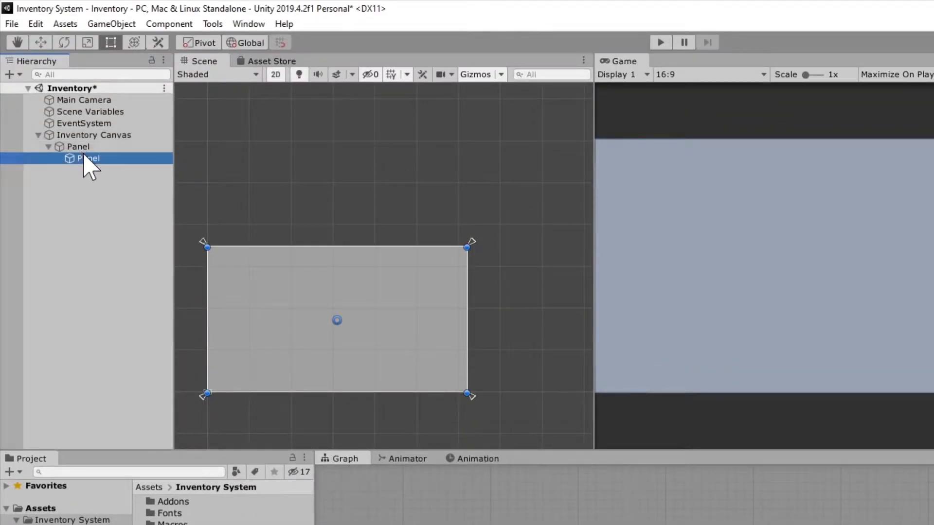
click(78, 147)
key(F2)
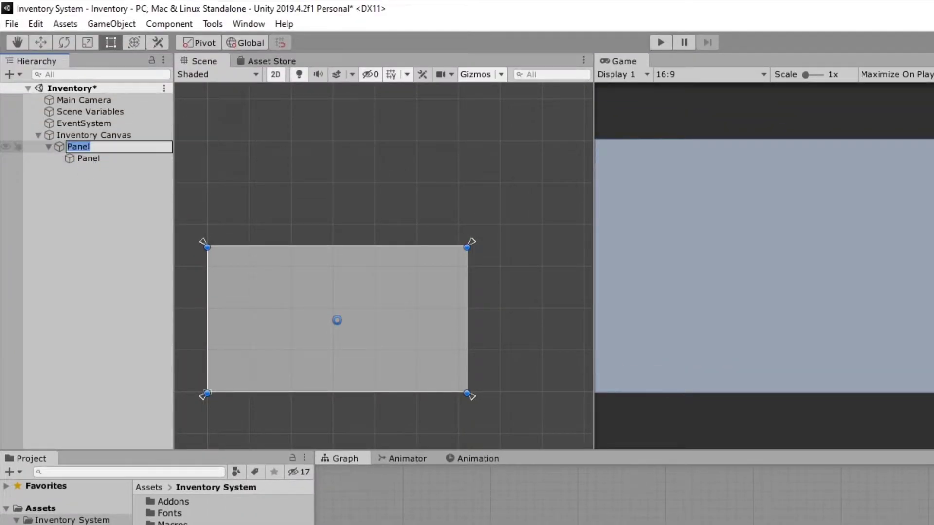
- Name the parent panel 'Inventory' and the inner panel 'Item Slot'
text(Inventory)
key(Return)
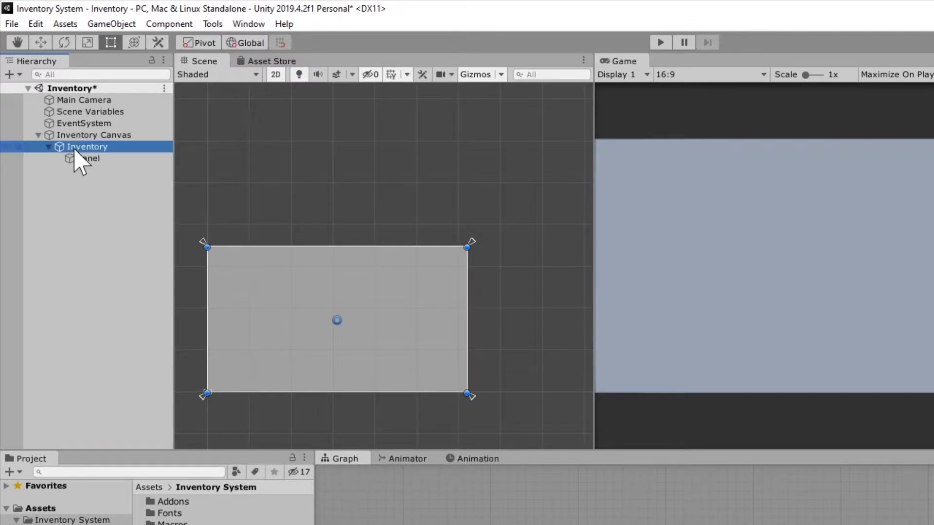
click(88, 158)
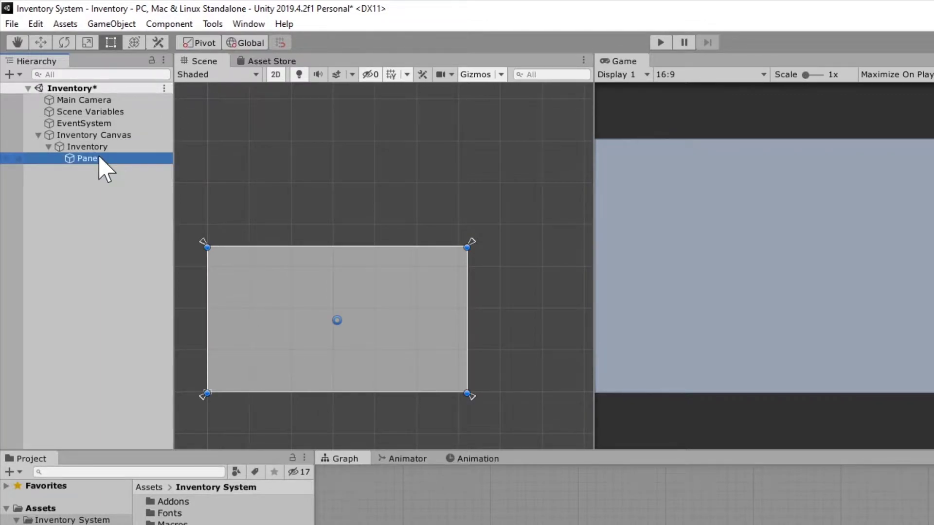
key(F2)
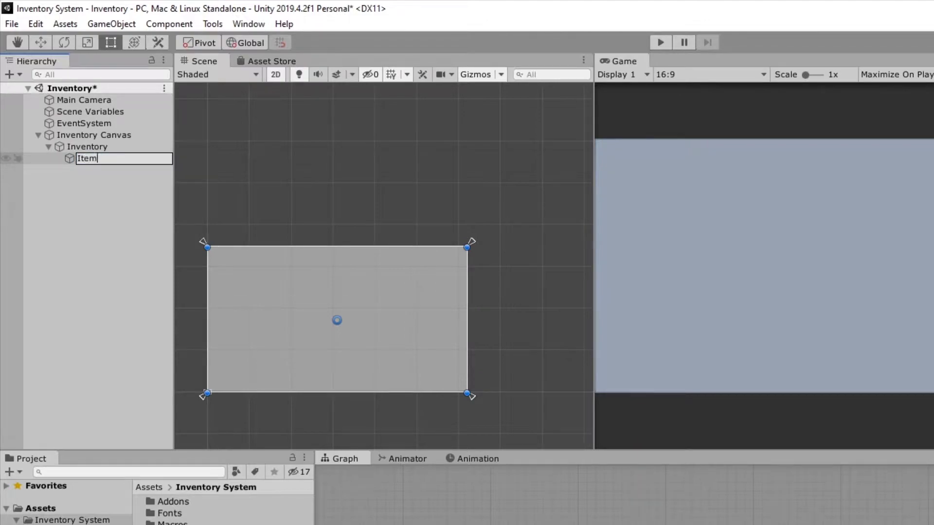
text(Item Slot)
key(Return)
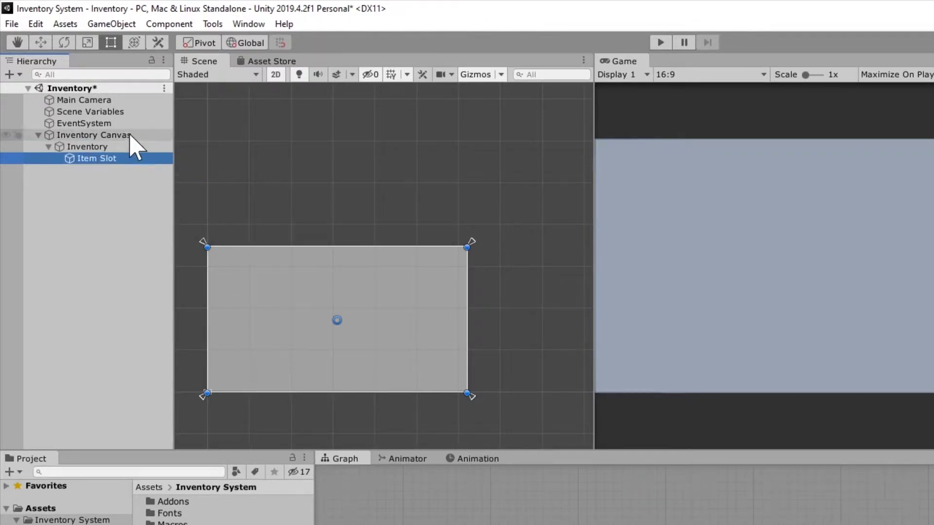
- Add a UI Image inside Item Slot and name it 'Item'
right_click(96, 159)
mouse_move(146, 406)
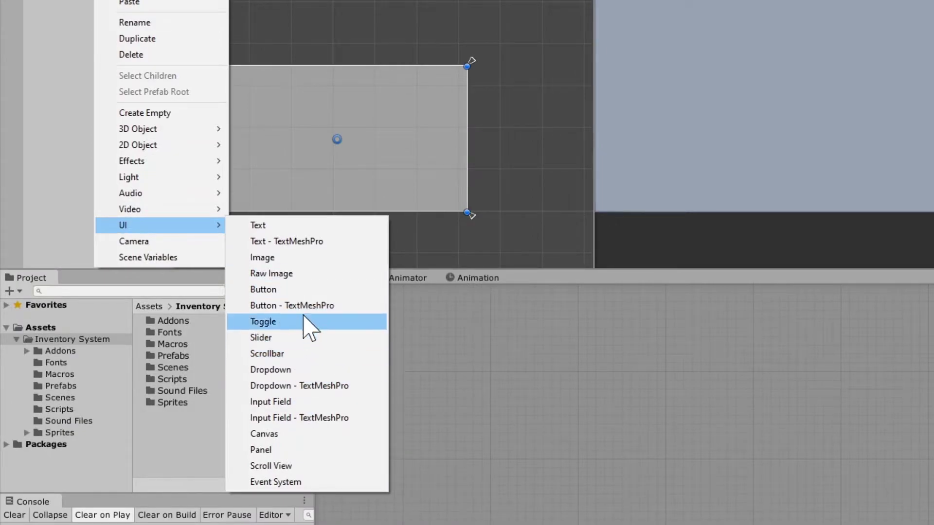
click(297, 258)
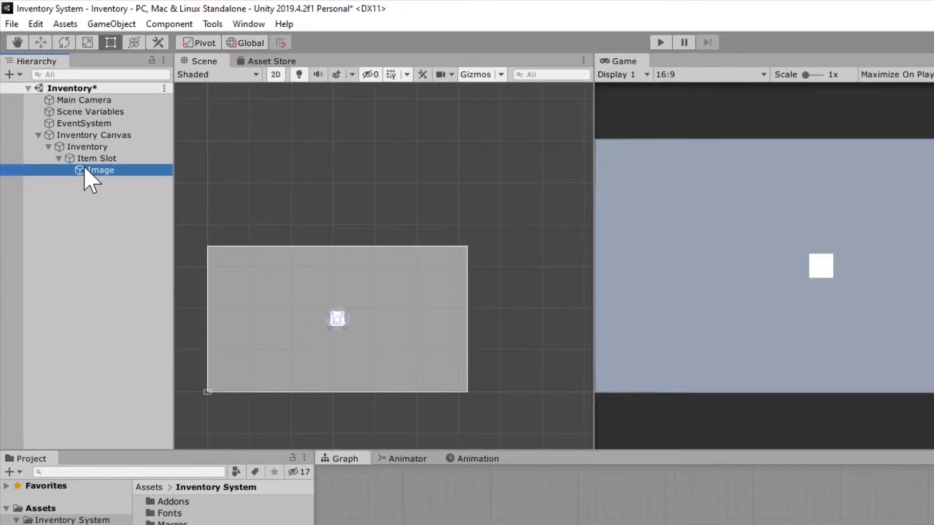
key(F2)
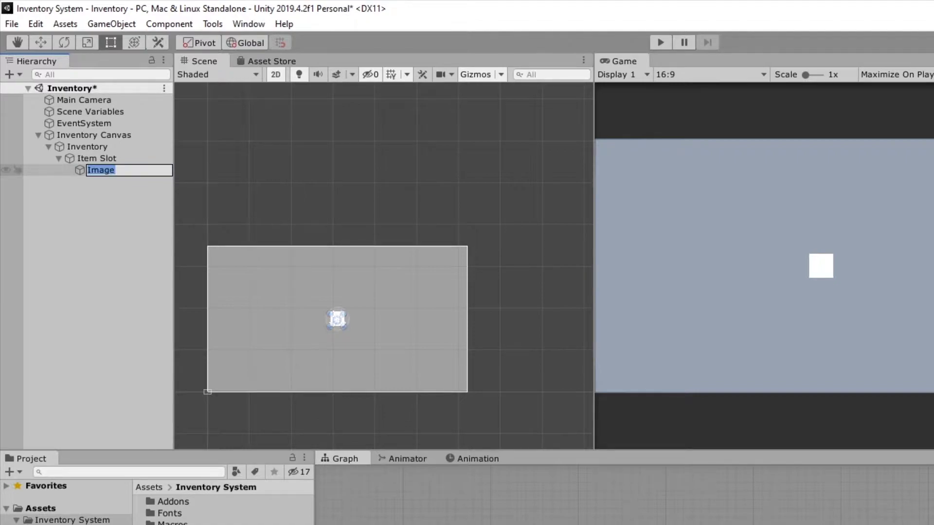
text(Item)
key(Return)
- Add a TextMeshPro text object inside Item
right_click(90, 171)
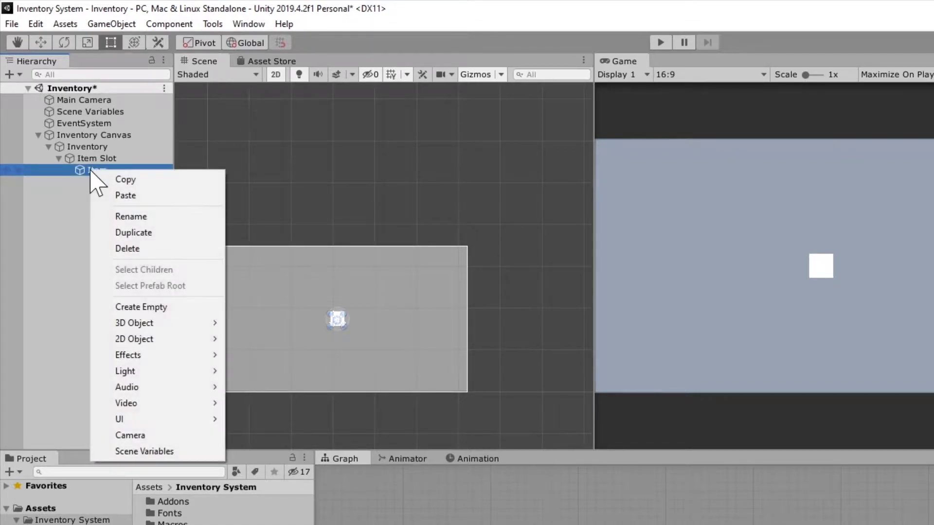
mouse_move(144, 421)
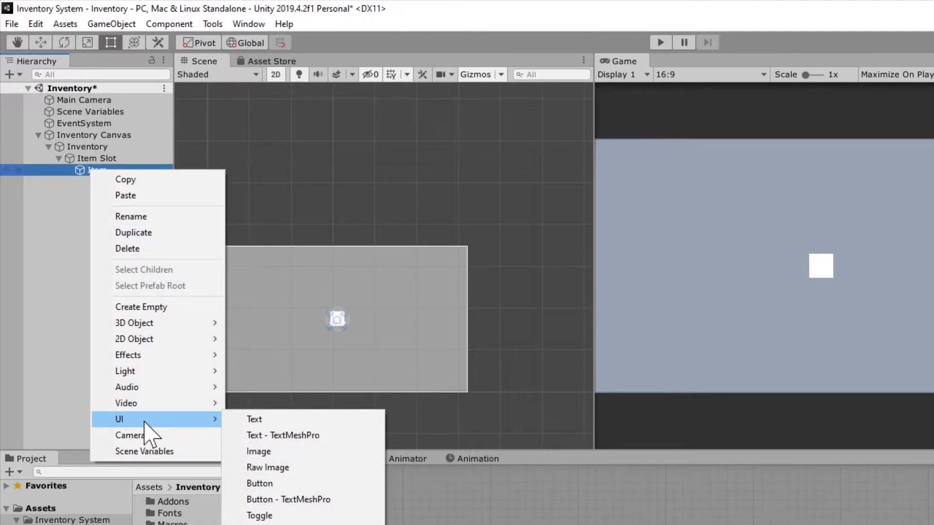
click(270, 436)
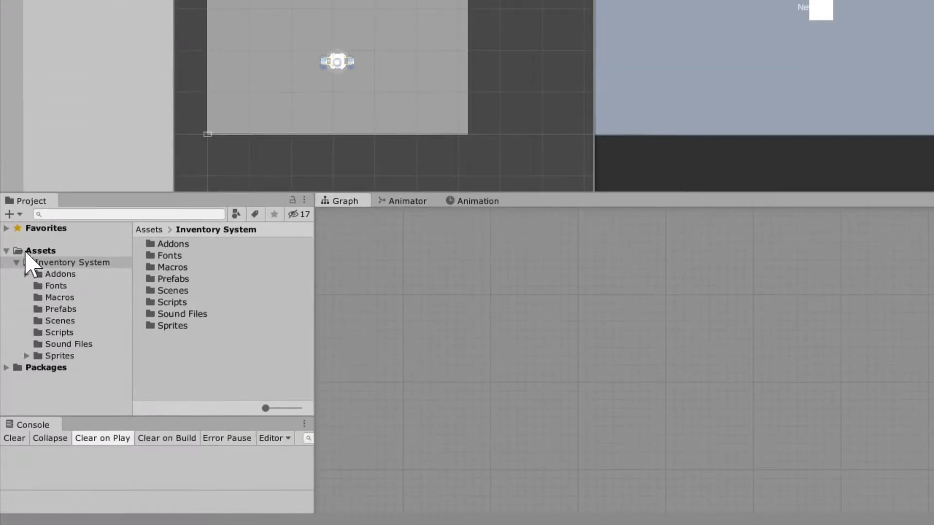
- Browse the Project window to Assets > Inventory System > Addons
click(23, 251)
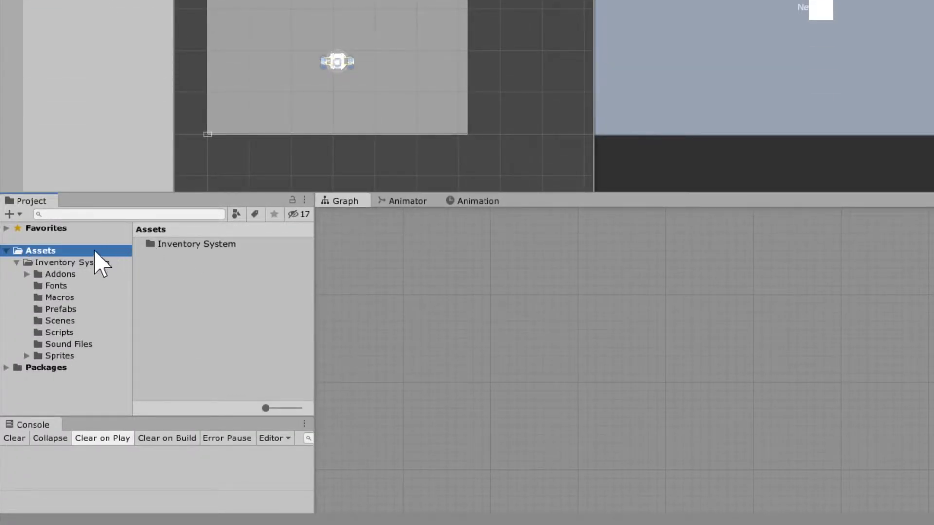
double_click(160, 247)
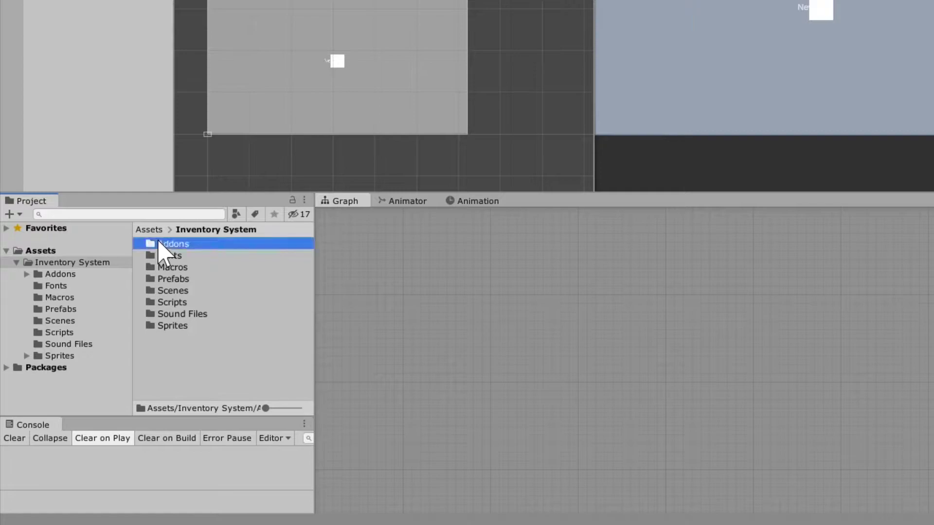
double_click(160, 245)
click(147, 267)
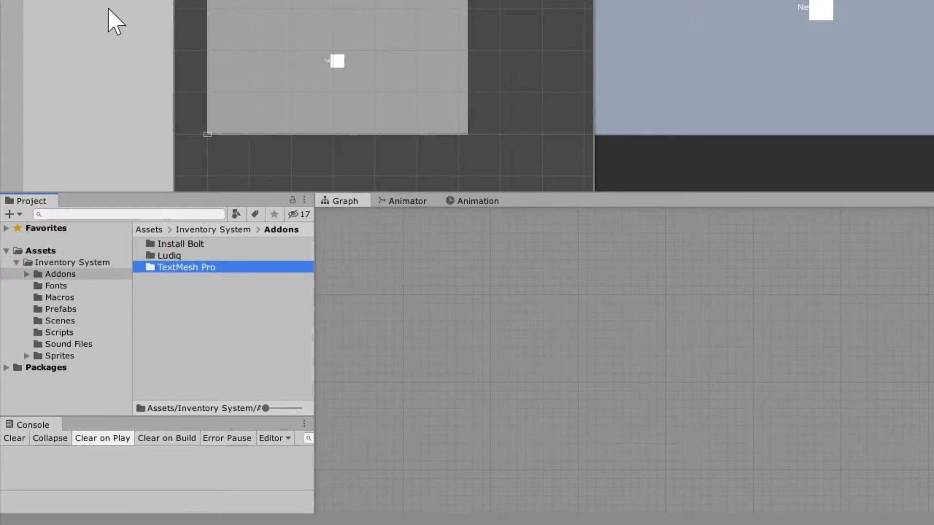
click(109, 22)
- Rename the Text (TMP) object under Item to 'Amount'
click(104, 184)
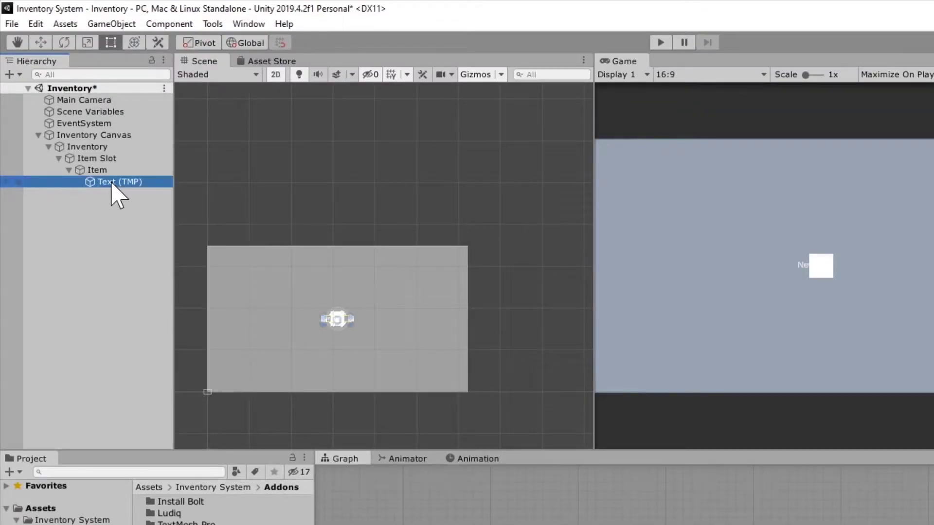
key(F2)
text(Amoun)
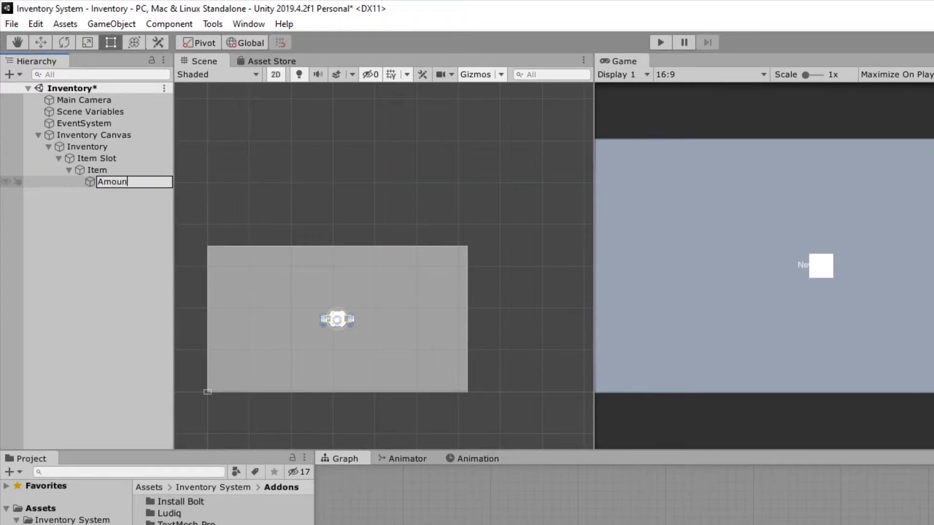
text(t)
key(Return)
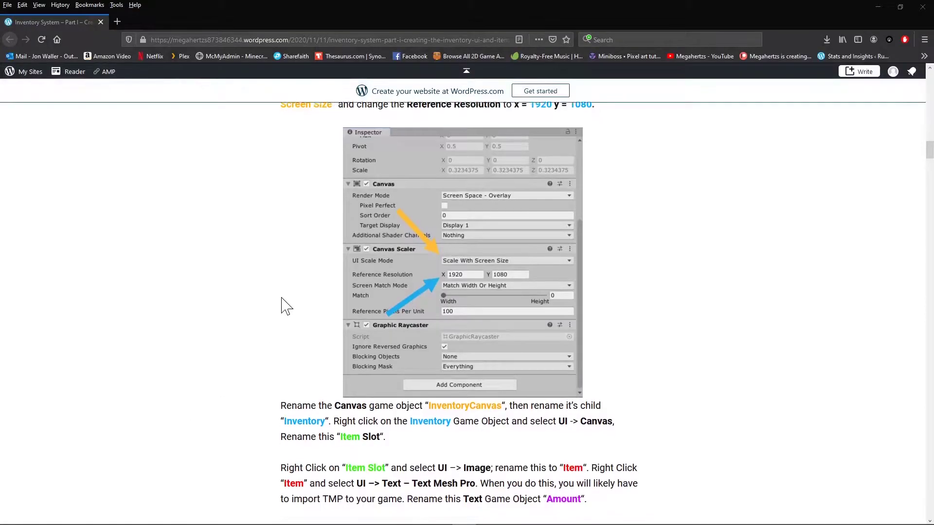
scroll(284, 304, down, 5)
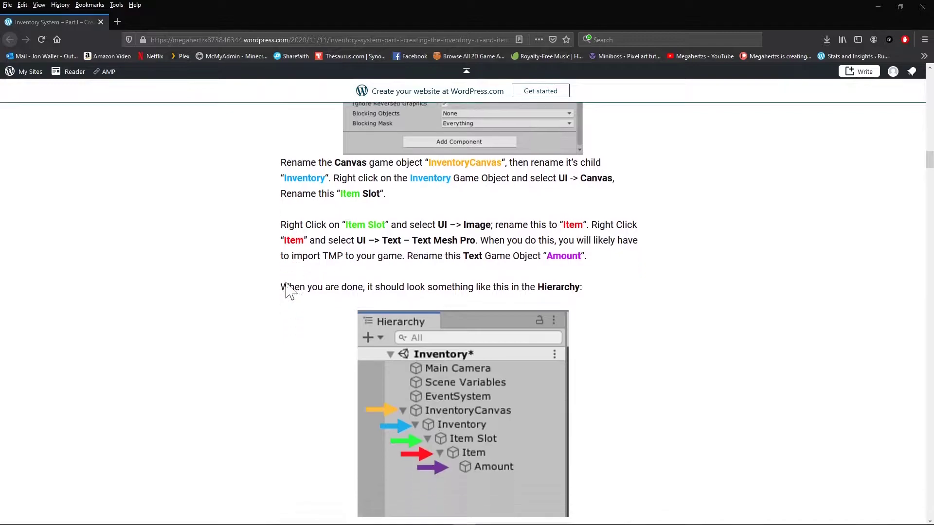
scroll(290, 282, down, 1)
scroll(294, 287, down, 6)
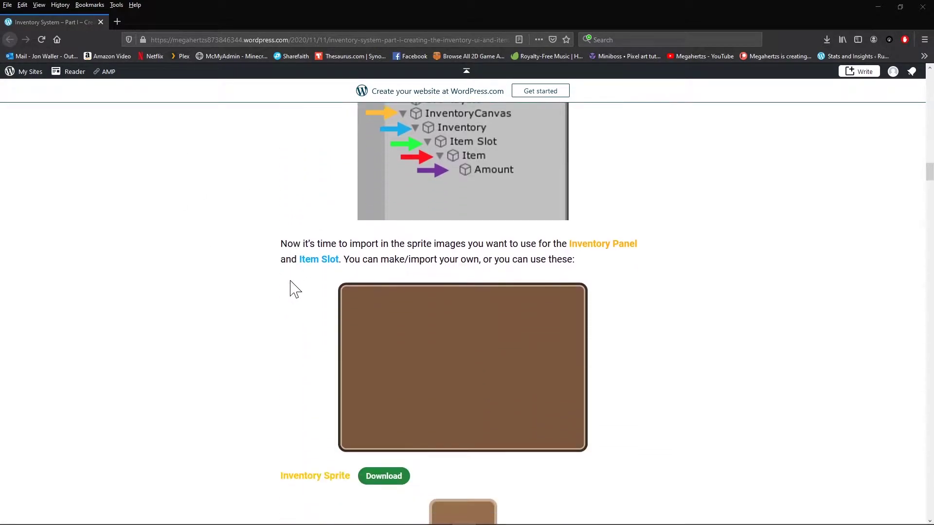
scroll(730, 319, up, 5)
scroll(730, 319, up, 10)
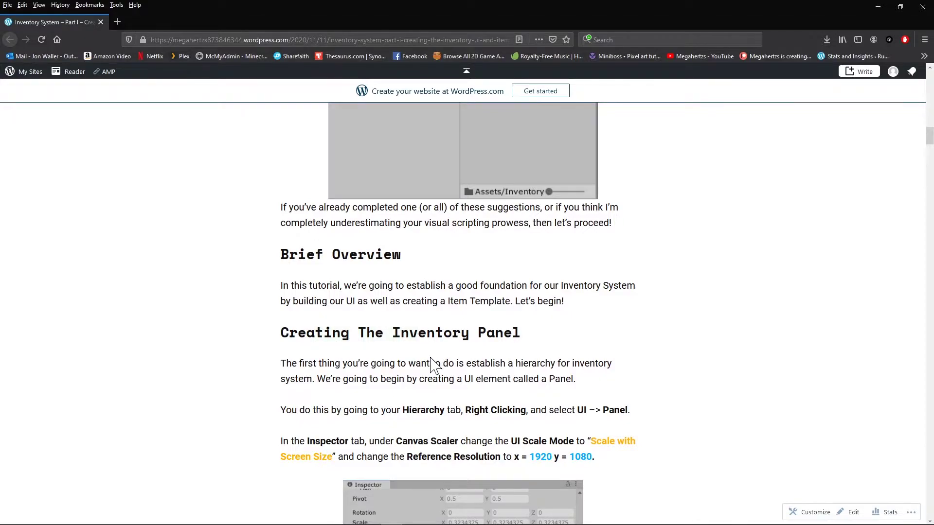
scroll(433, 363, down, 12)
scroll(399, 330, down, 11)
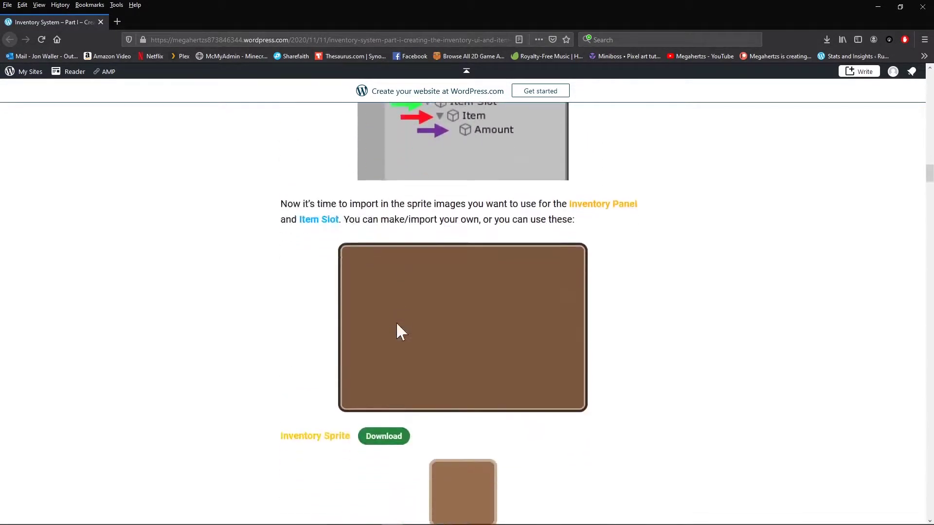
scroll(389, 315, up, 2)
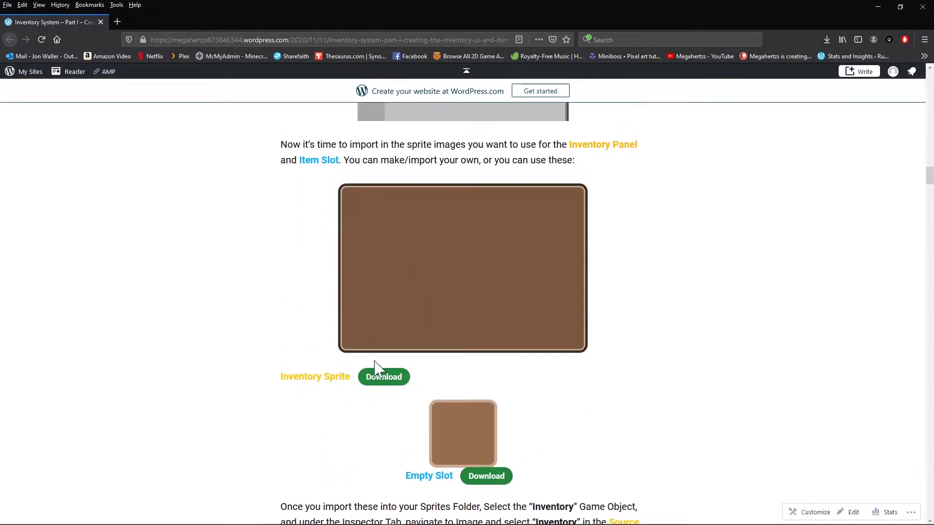
scroll(427, 350, down, 10)
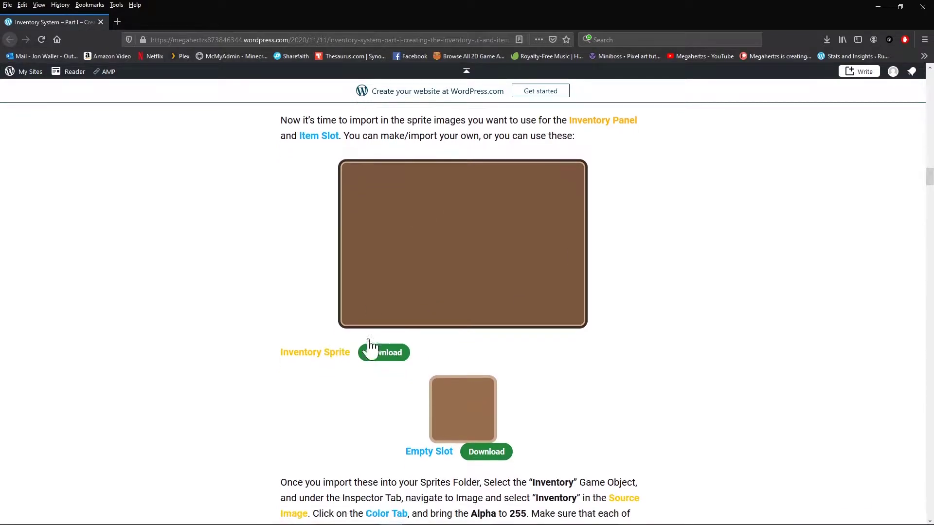
scroll(438, 272, up, 4)
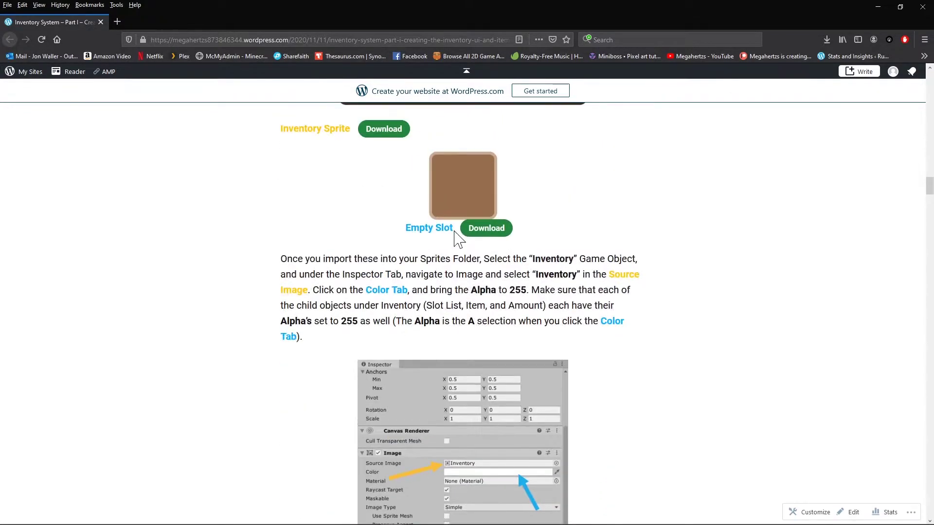
key(alt+Tab)
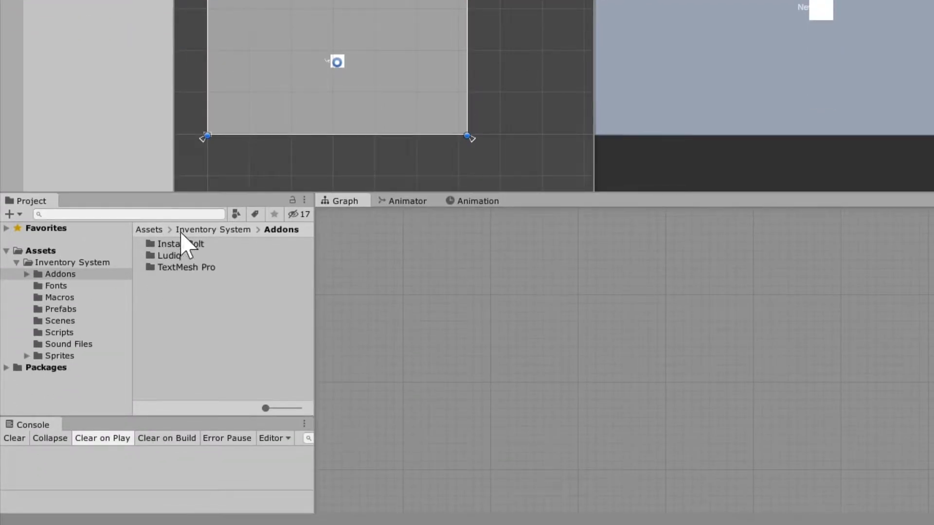
- Assign the Inventory sprite from Inventory System/Sprites as the Inventory panel's Source Image
click(232, 230)
double_click(155, 325)
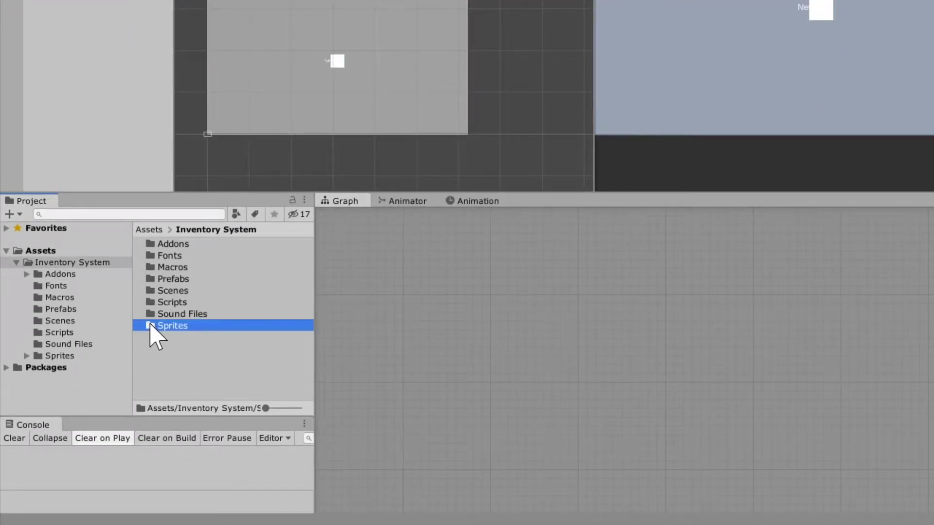
click(160, 267)
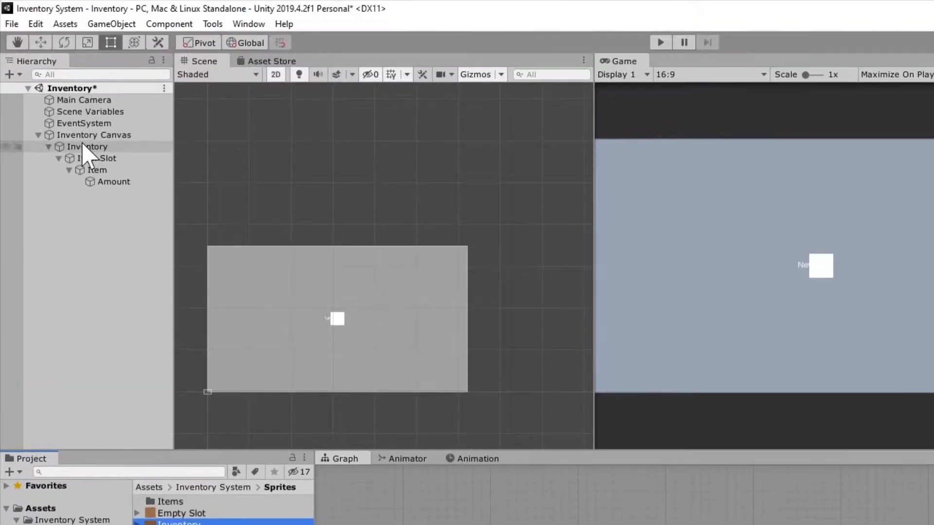
click(90, 147)
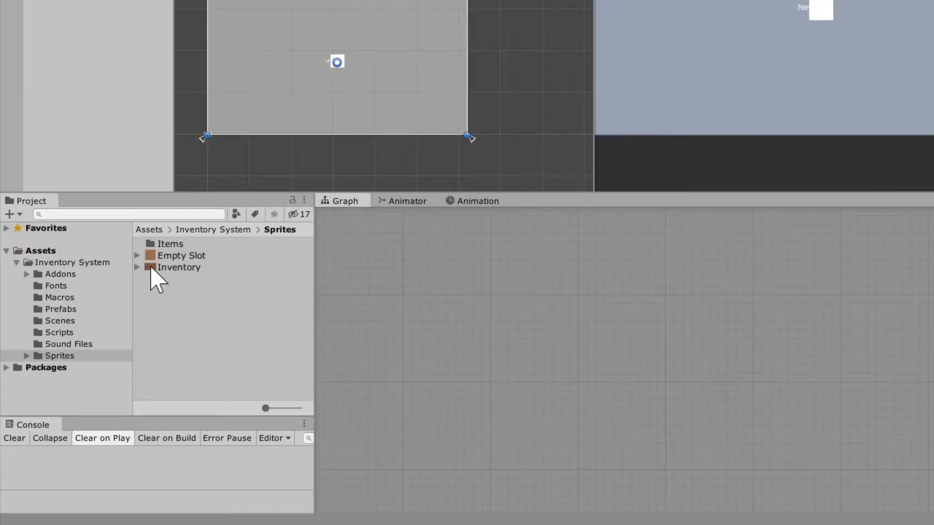
drag(157, 279, 758, 300)
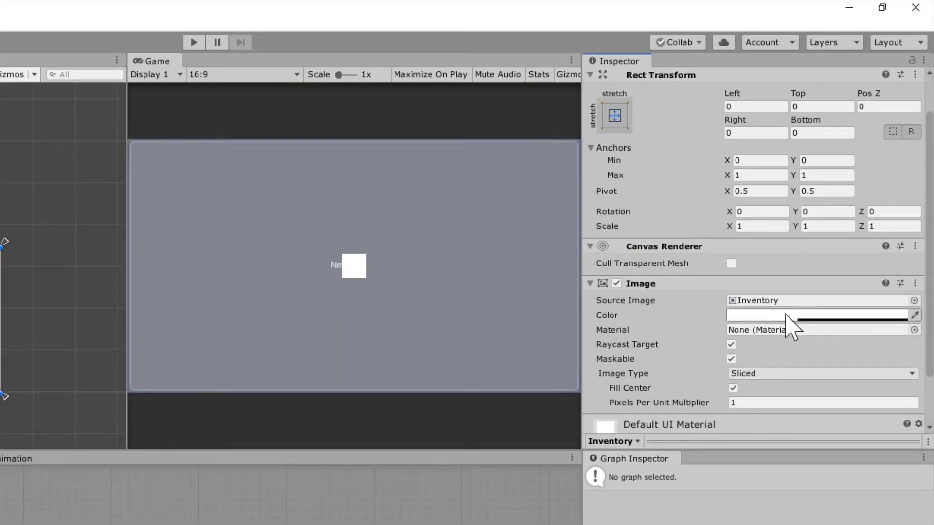
- Raise the Inventory panel image's alpha to 255, then select Item Slot
click(776, 316)
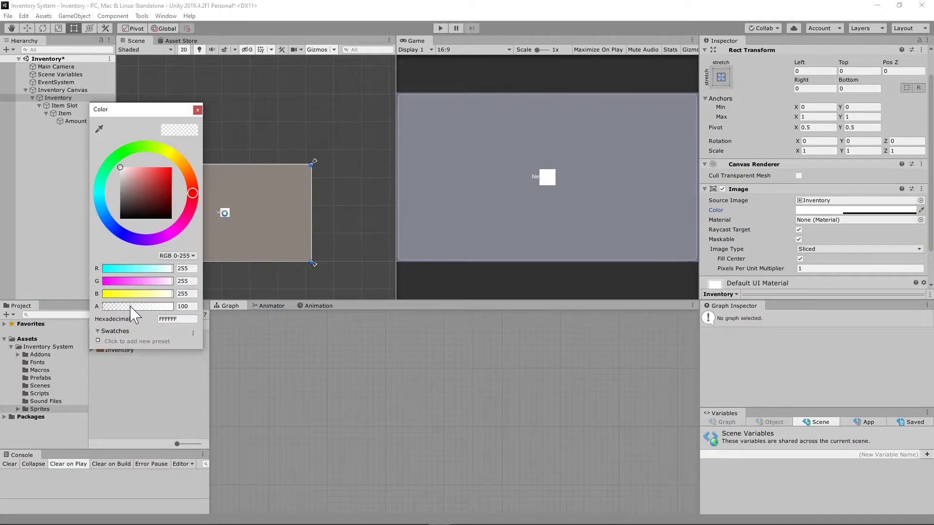
drag(130, 307, 199, 310)
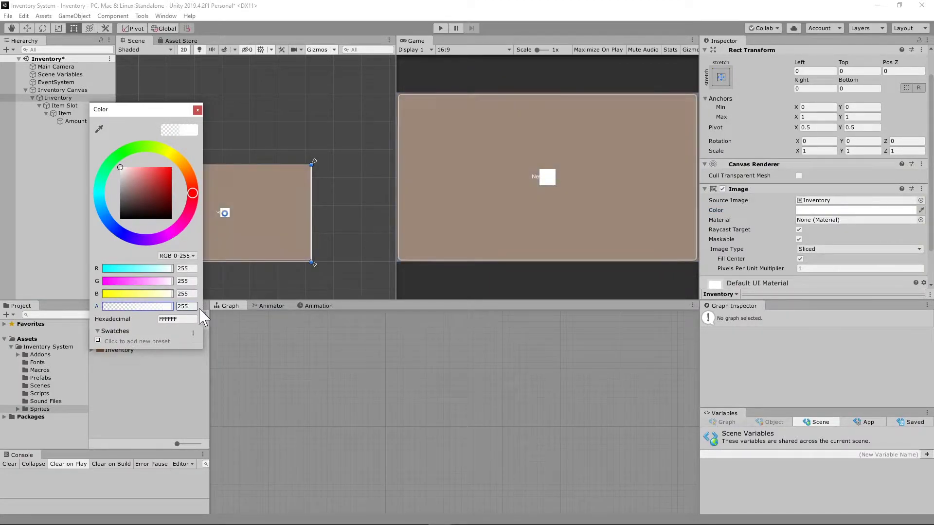
click(197, 109)
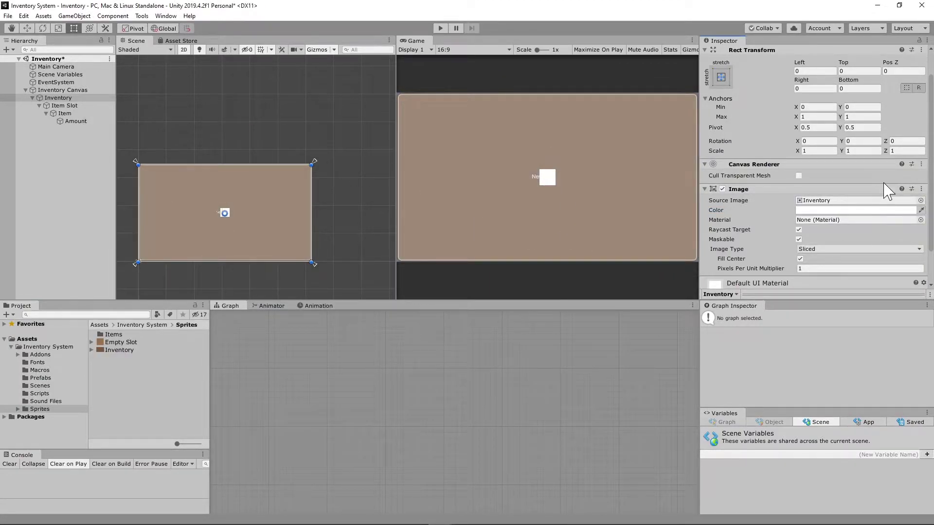
click(60, 105)
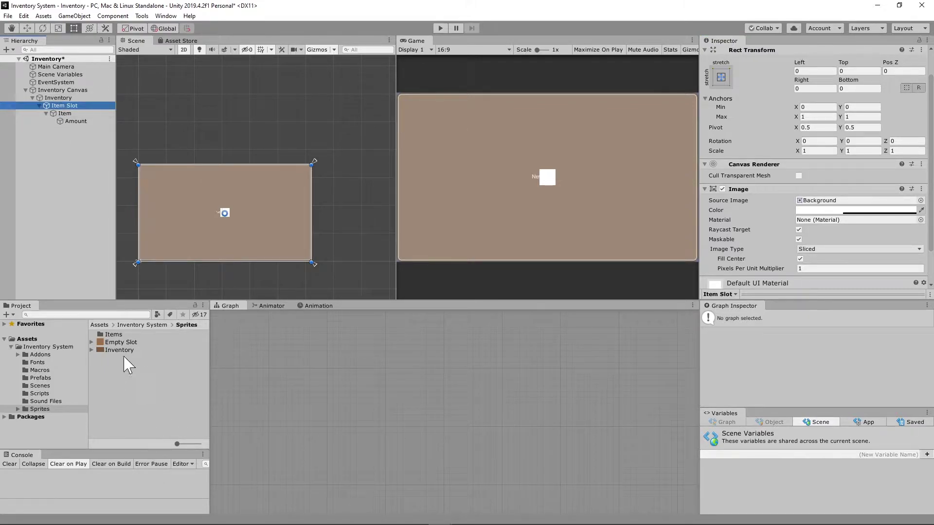
- Give Item Slot the Empty Slot sprite as Source Image with alpha 255
drag(122, 342, 825, 201)
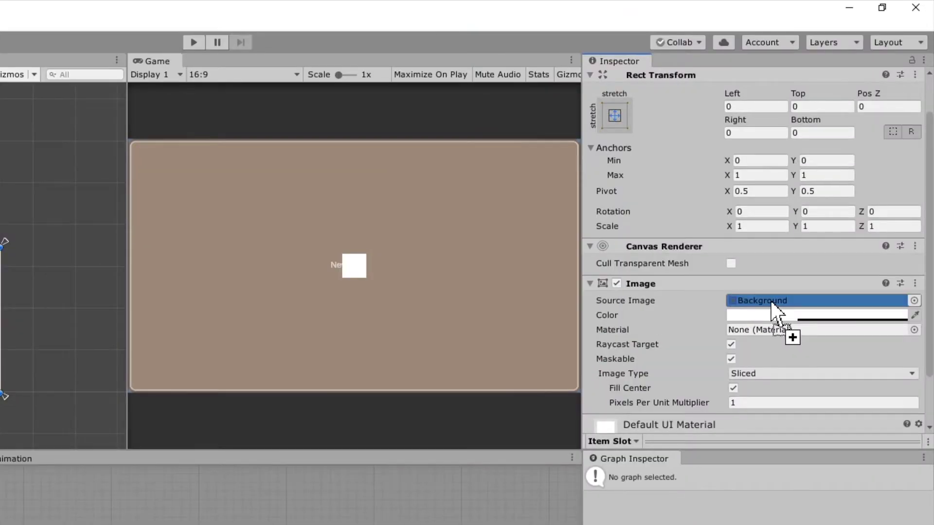
drag(773, 306, 775, 313)
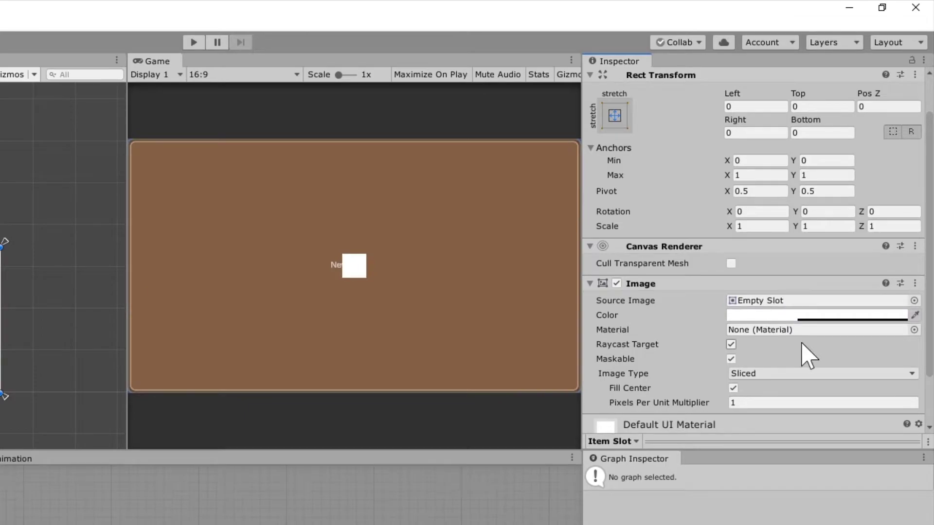
click(803, 313)
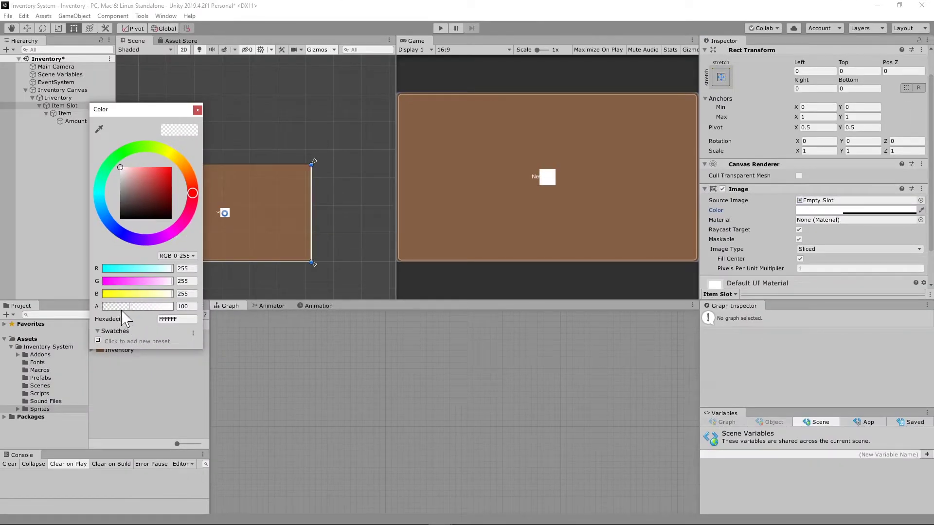
drag(134, 308, 194, 307)
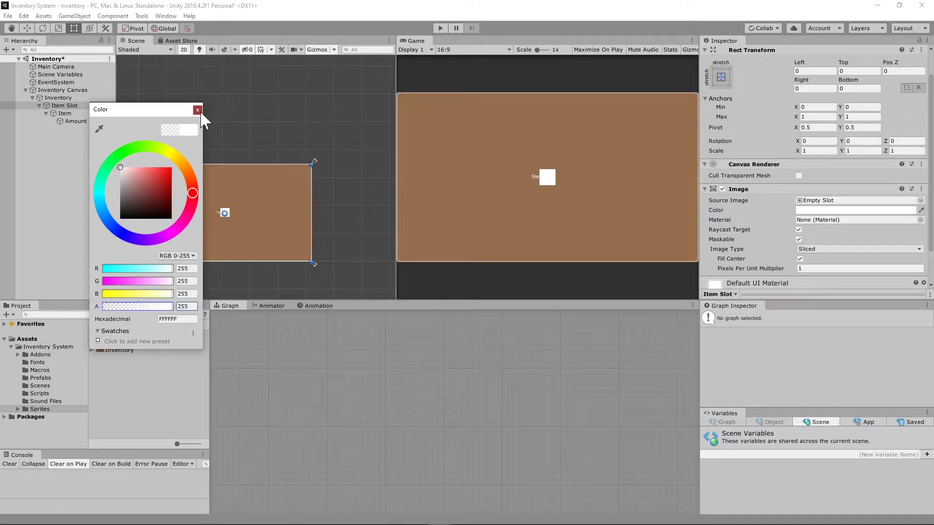